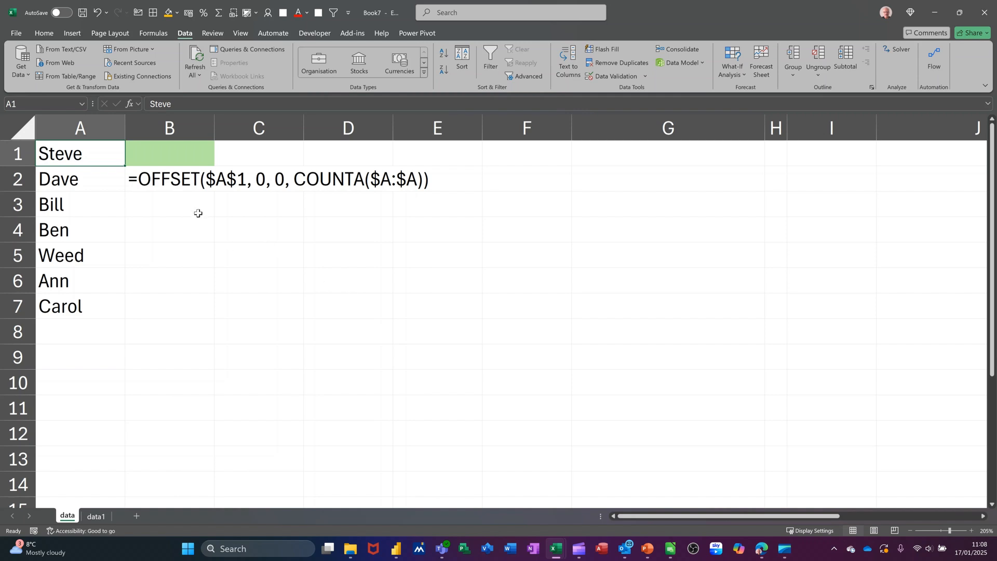
# Check the drop-down list in B1 of the data sheet and add another first name in A8
pyautogui.click(170, 152)
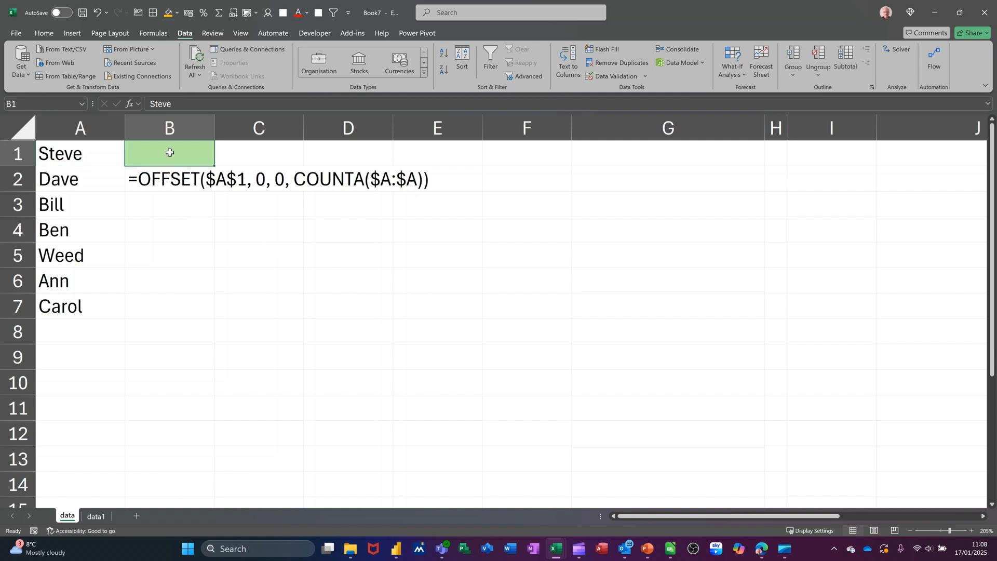
pyautogui.click(219, 161)
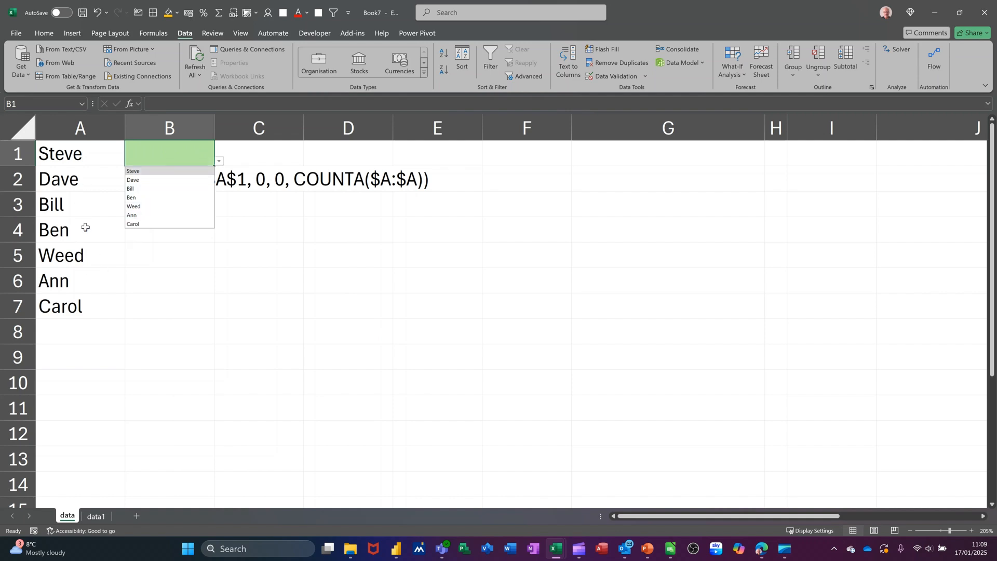
pyautogui.click(84, 329)
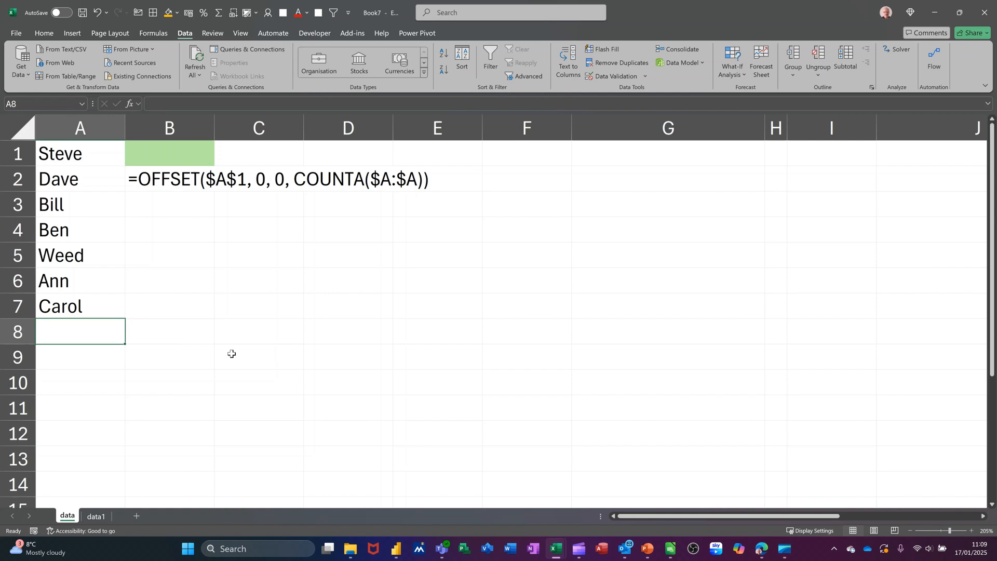
pyautogui.write('Bo')
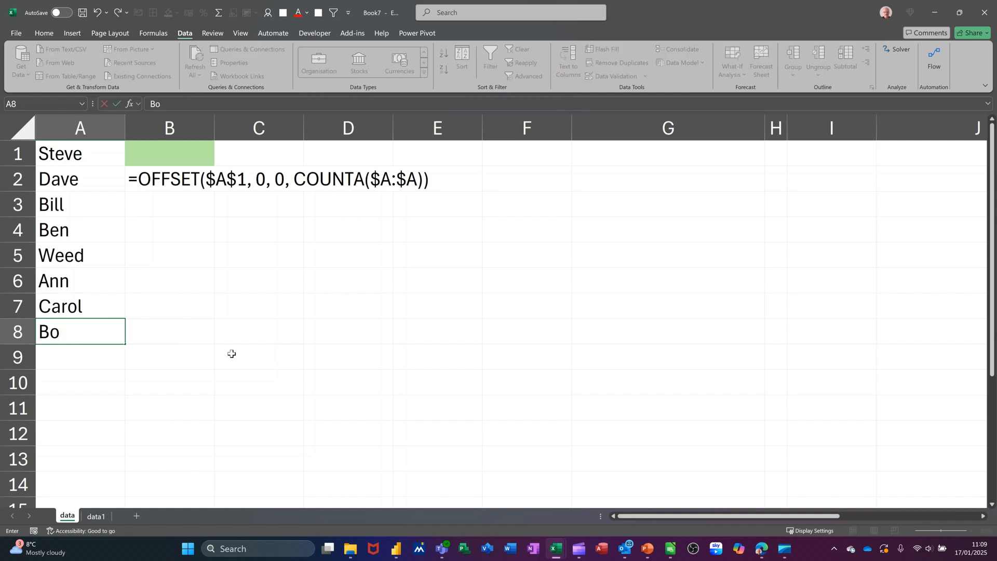
pyautogui.write('b')
pyautogui.click(173, 219)
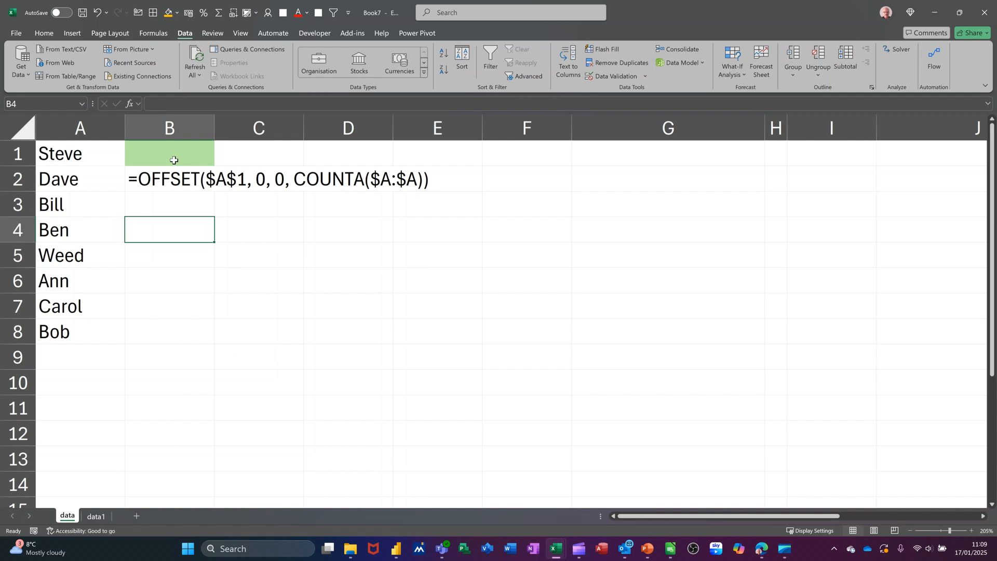
# Check the options in B1's drop-down list for the name added in A8
pyautogui.click(174, 160)
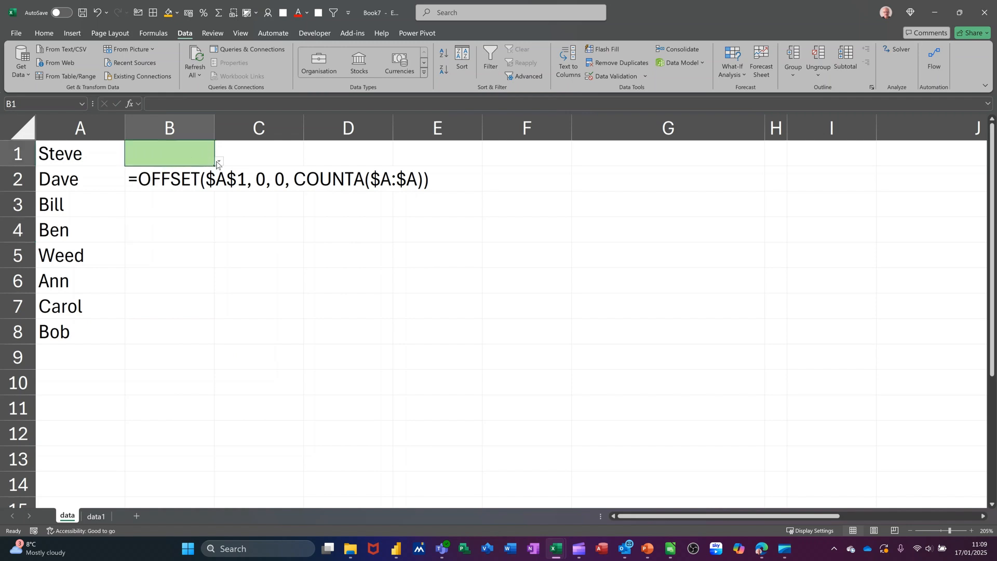
pyautogui.click(218, 162)
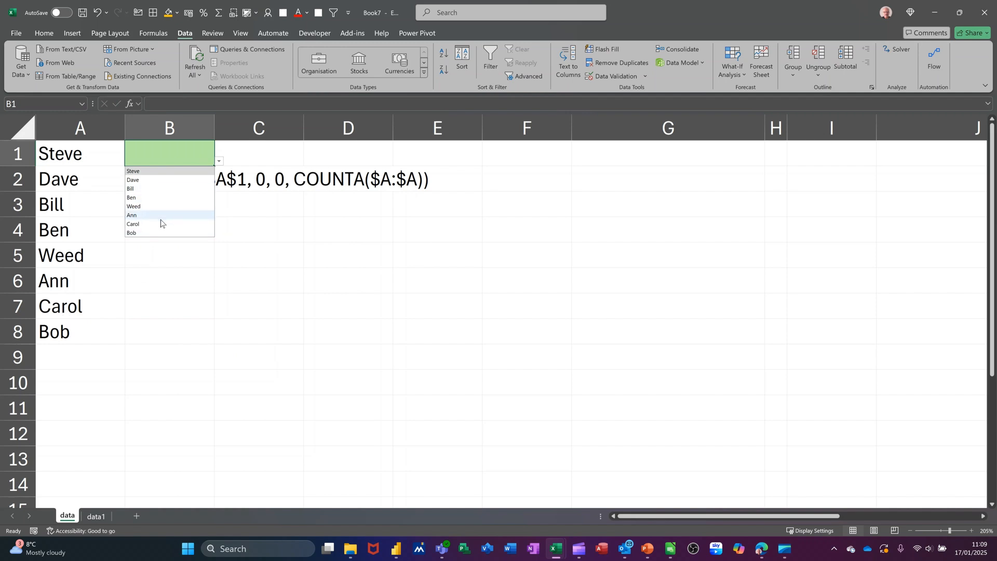
pyautogui.click(181, 156)
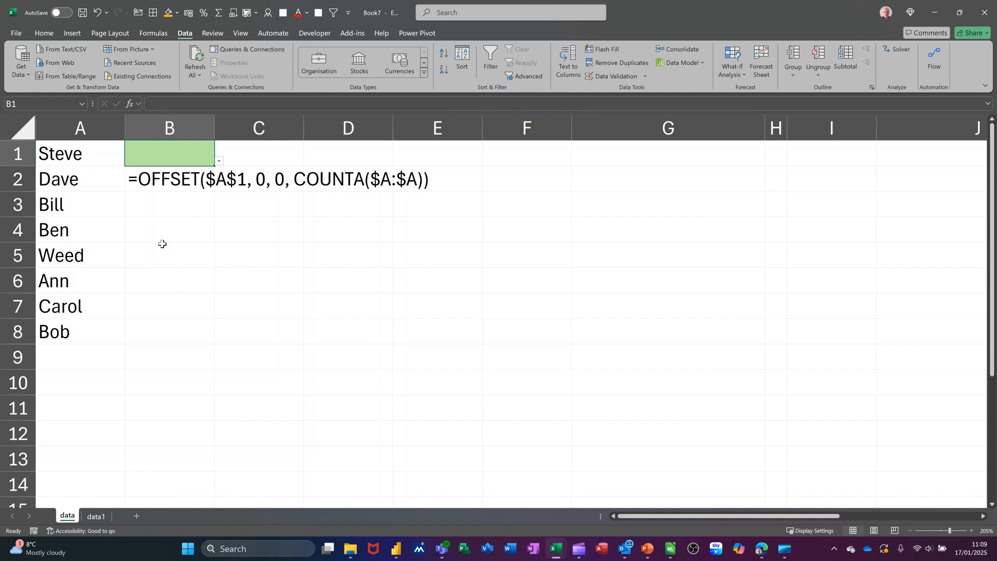
# On the data1 sheet, enter Car in A1 and autofill the custom list down to Loans in A6
pyautogui.click(95, 517)
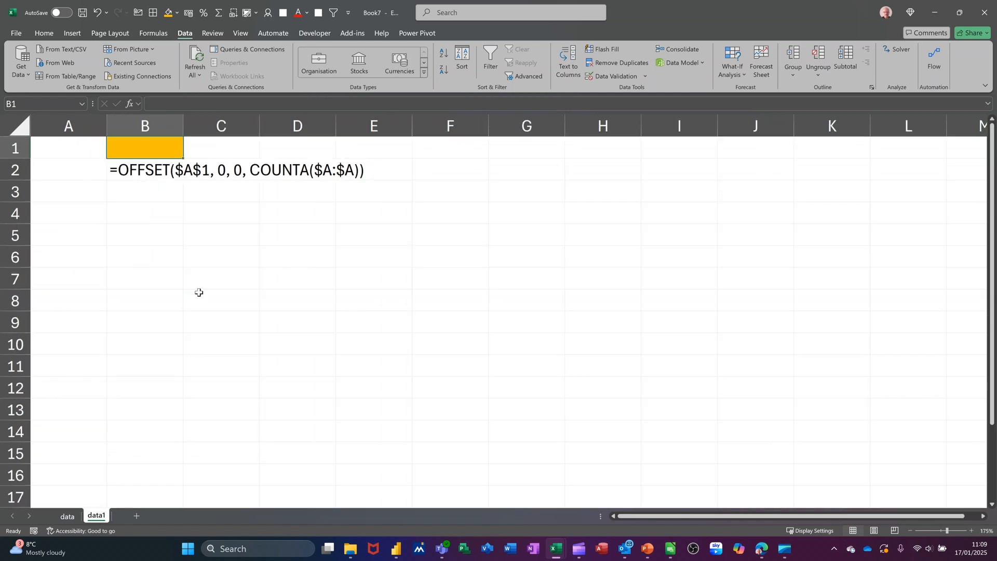
pyautogui.click(67, 155)
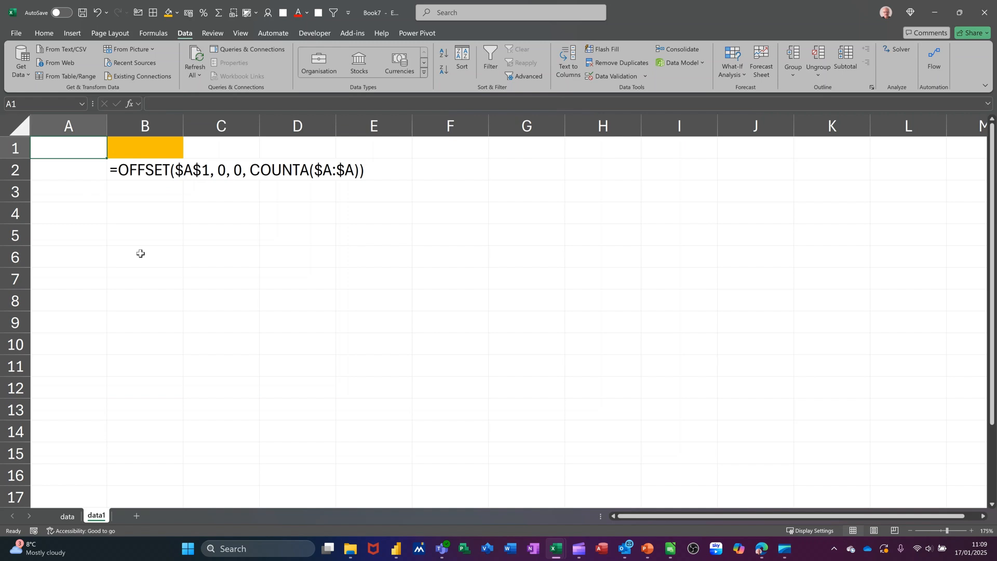
pyautogui.write('Car')
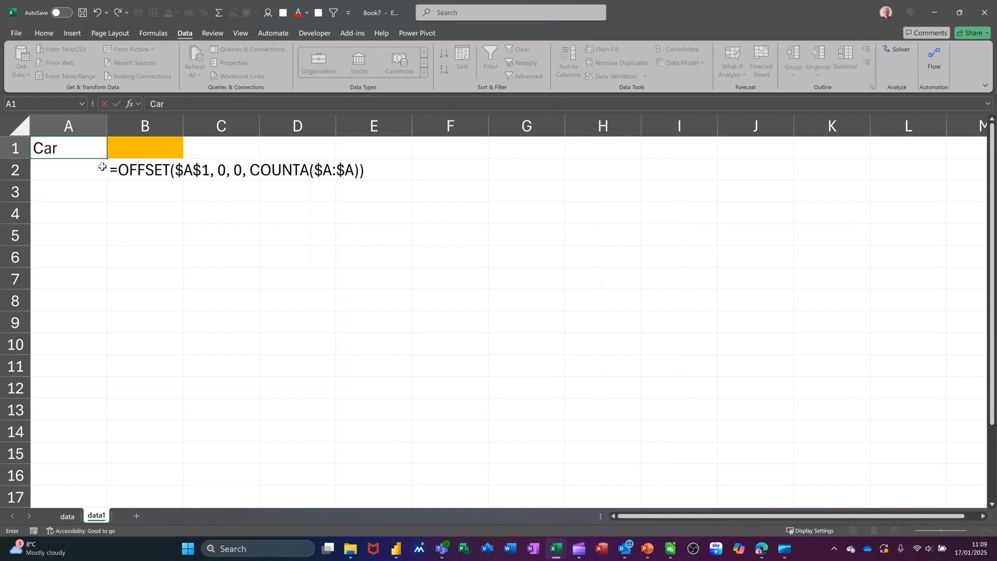
pyautogui.moveTo(108, 159); pyautogui.dragTo(94, 263)
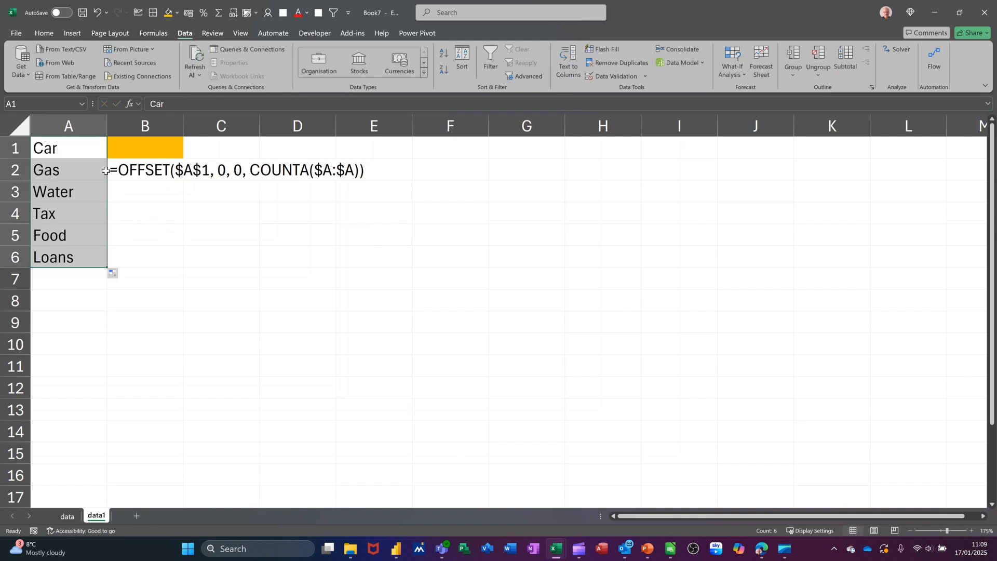
# Start data validation for the orange cell B1 and set it to allow a List
pyautogui.click(145, 152)
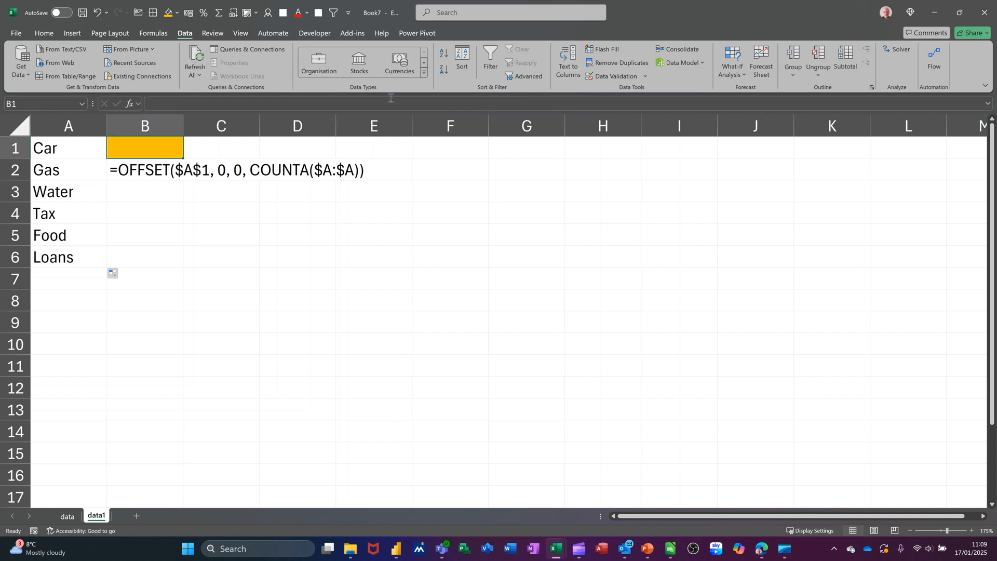
pyautogui.click(599, 76)
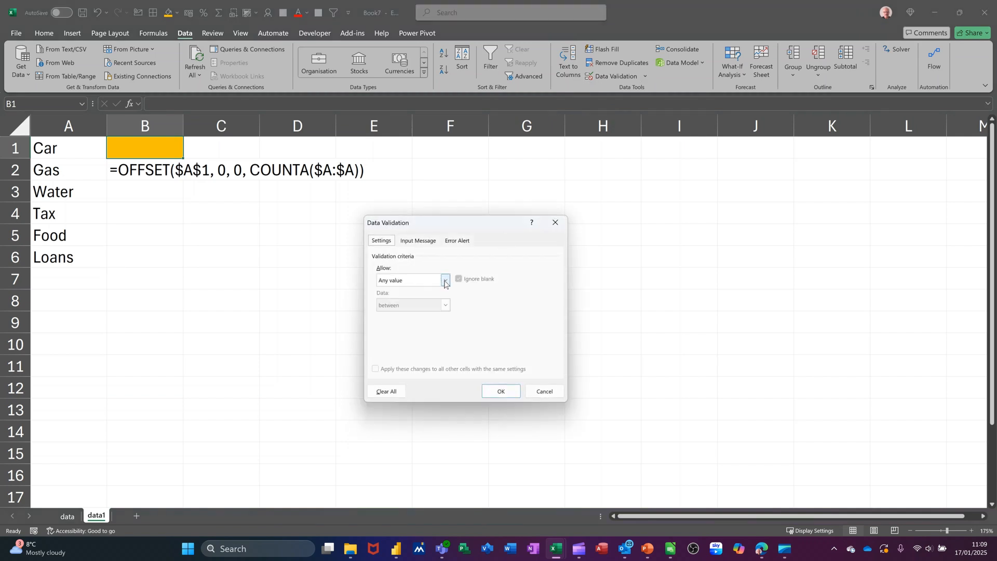
pyautogui.click(443, 280)
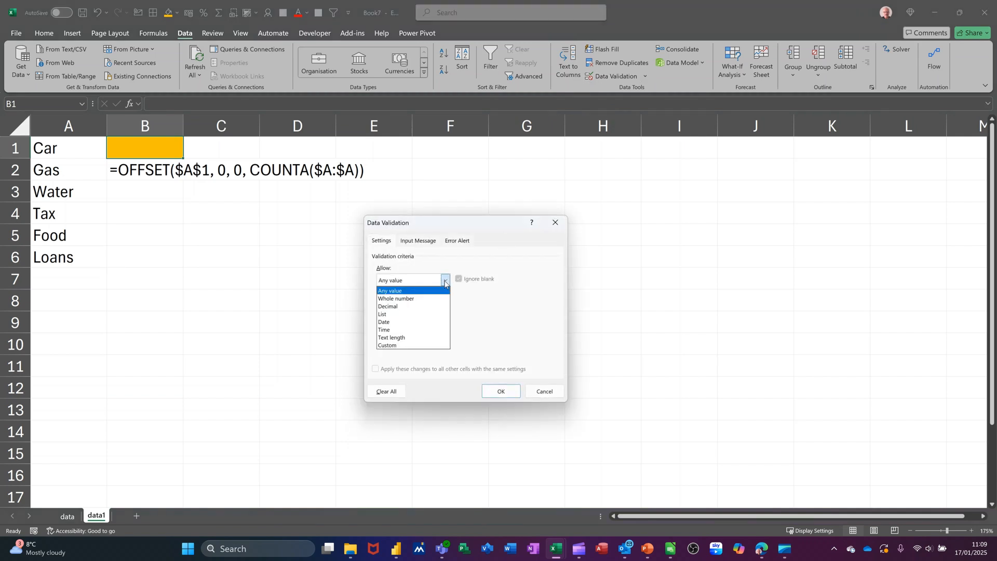
pyautogui.click(403, 314)
# Set the list source to =offset($A$1,0,0,counta($A:$A)) and apply the validation
pyautogui.click(390, 332)
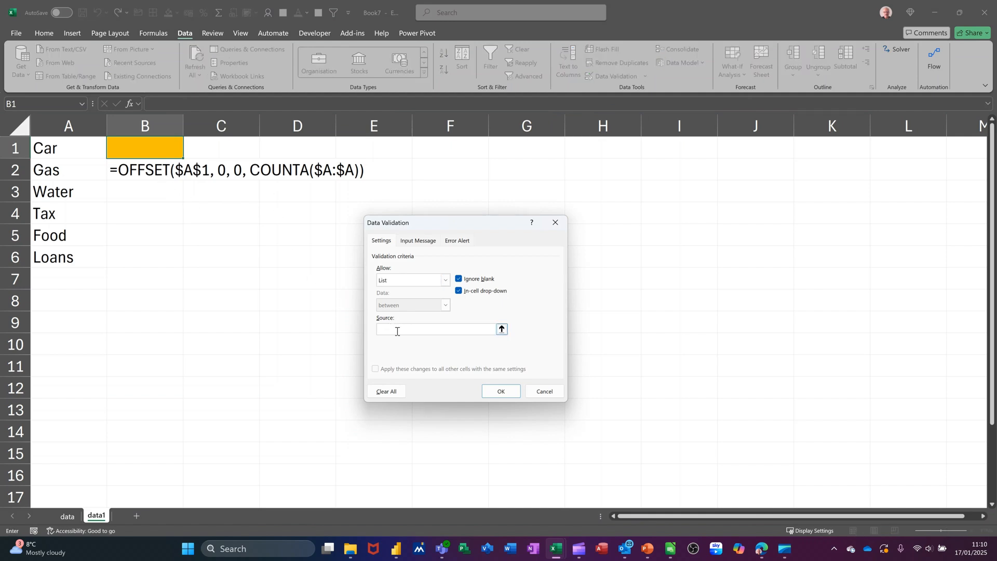
pyautogui.write('=')
pyautogui.write('offset(')
pyautogui.write('$A$1,0,0,co')
pyautogui.write('unta($A:$A')
pyautogui.click(491, 393)
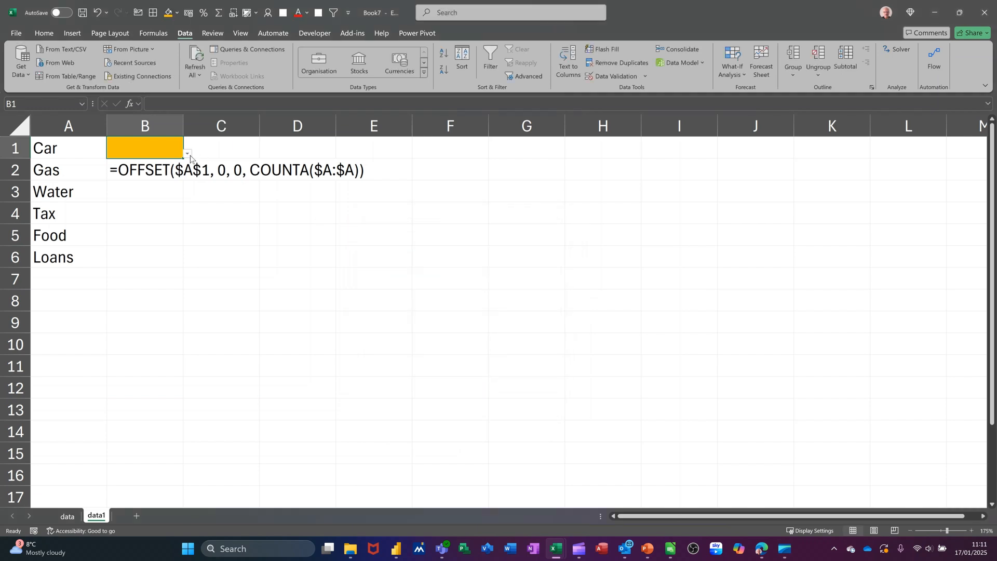
# Check the new drop-down list in B1 and add Bills in A7
pyautogui.click(188, 154)
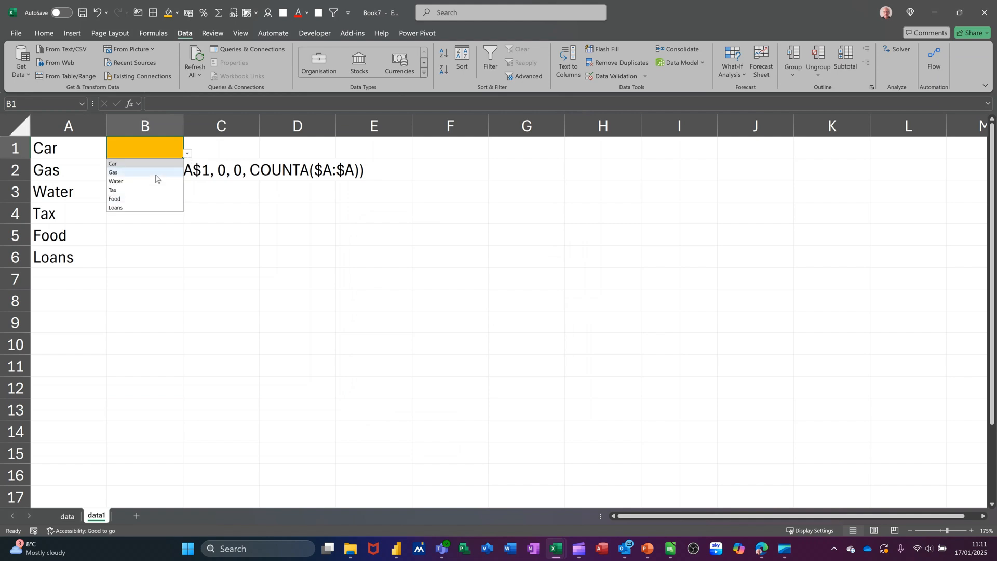
pyautogui.click(73, 276)
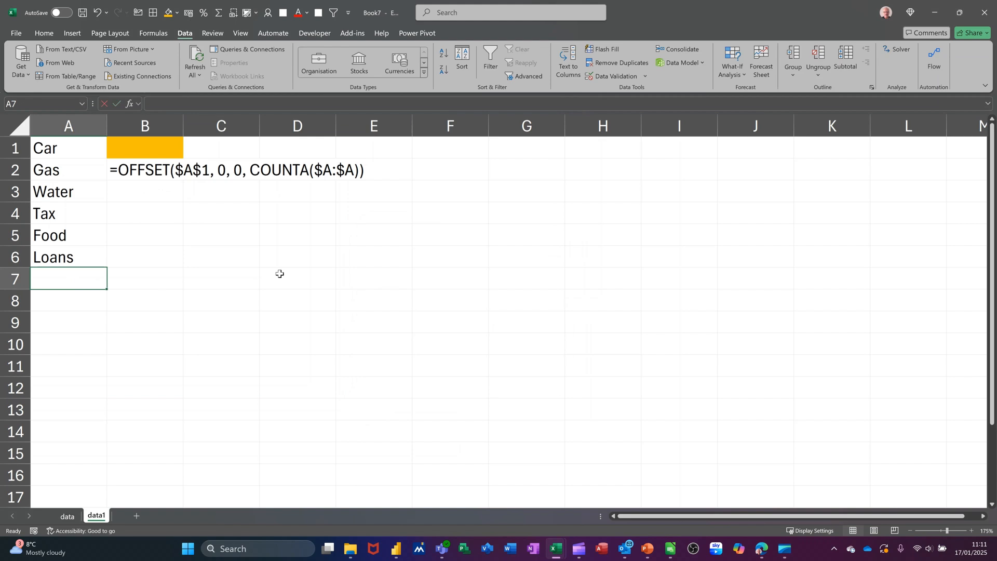
pyautogui.write('Bills')
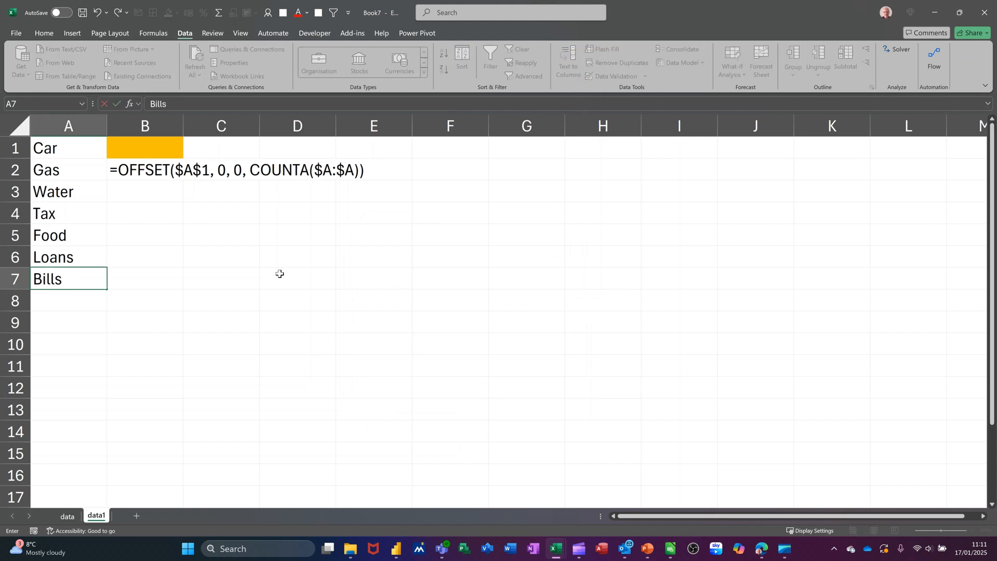
pyautogui.press('Return')
# Check the options in B1's drop-down list for the Bills entry
pyautogui.click(158, 153)
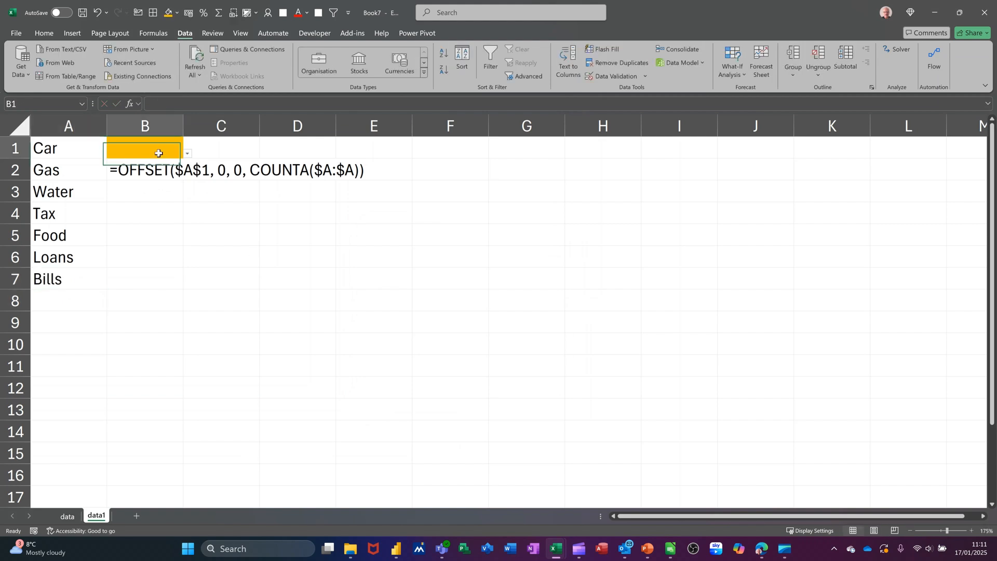
pyautogui.click(188, 155)
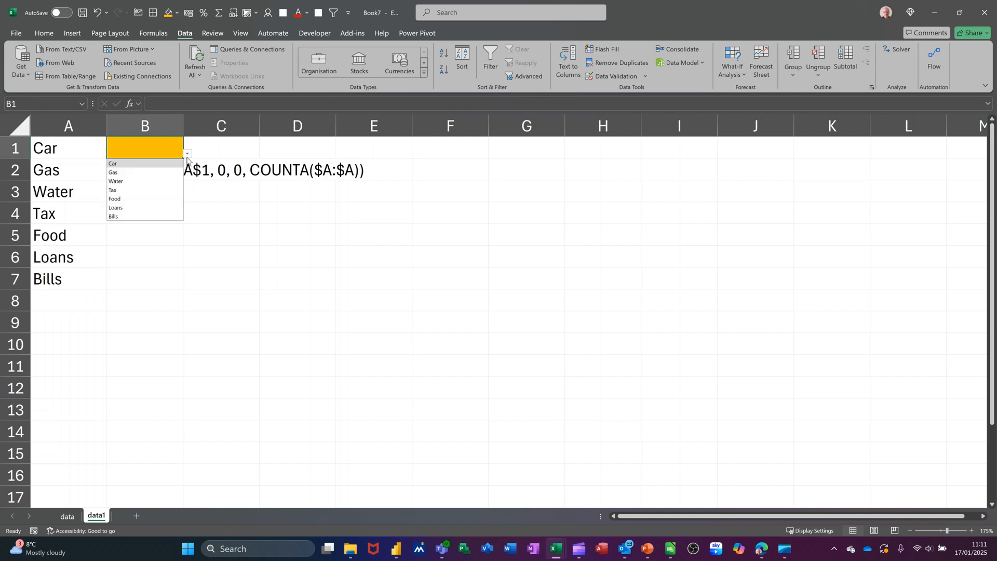
pyautogui.click(147, 147)
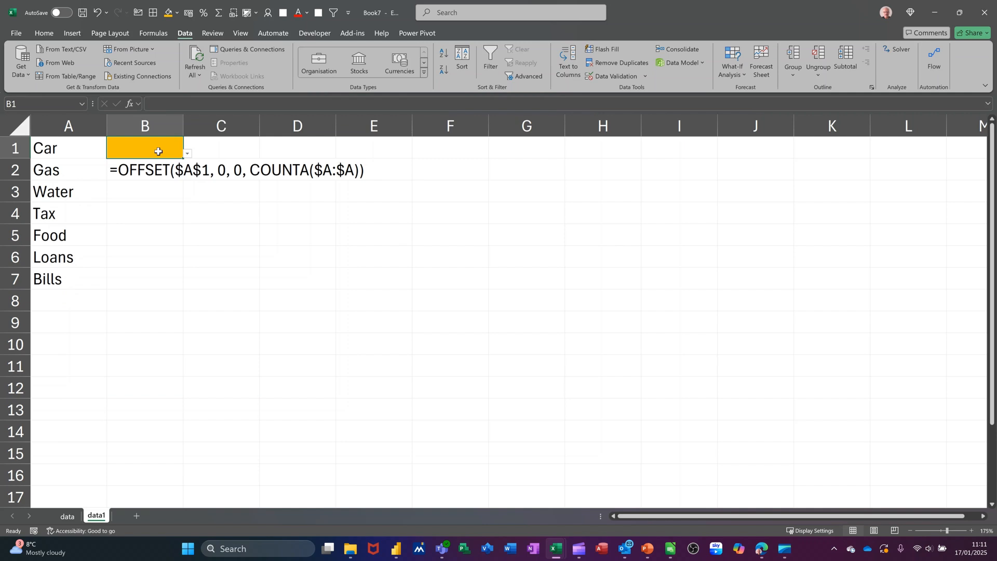
# Enter the first name of the custom list in C4 and autofill the list of names down to C7
pyautogui.click(214, 217)
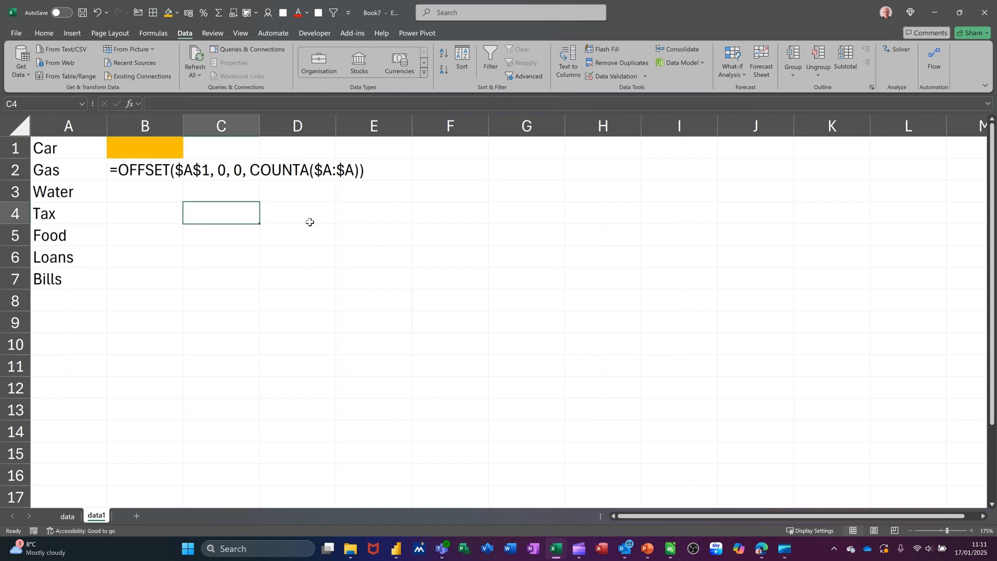
pyautogui.write('Steve')
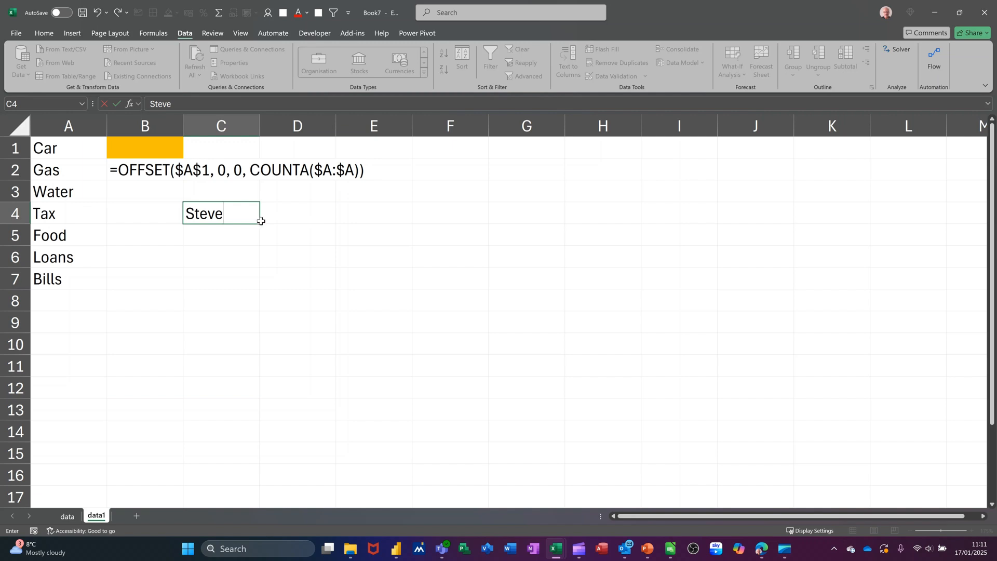
pyautogui.moveTo(259, 224); pyautogui.dragTo(241, 296)
# Fill cell D4 with a blue theme colour
pyautogui.click(307, 216)
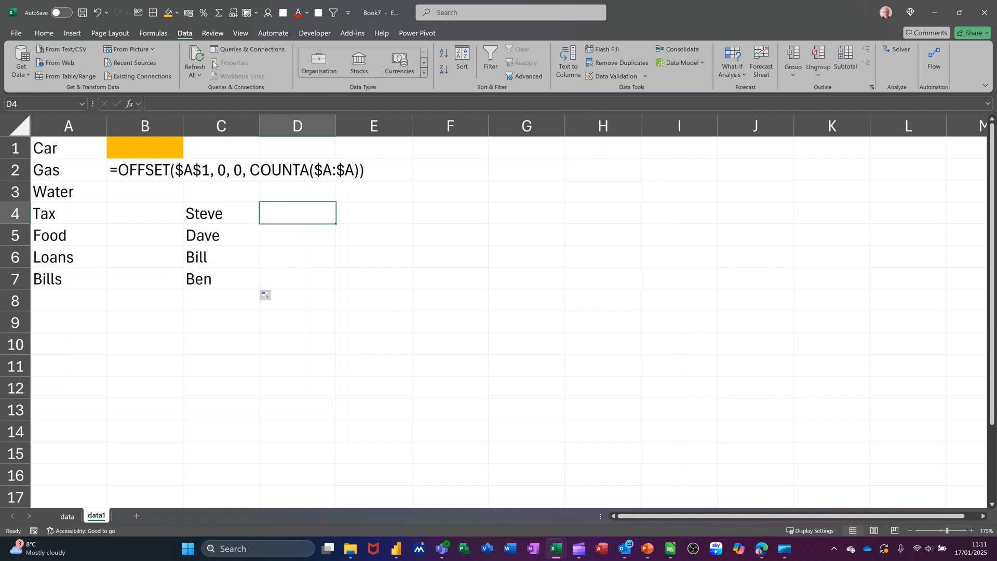
pyautogui.click(177, 13)
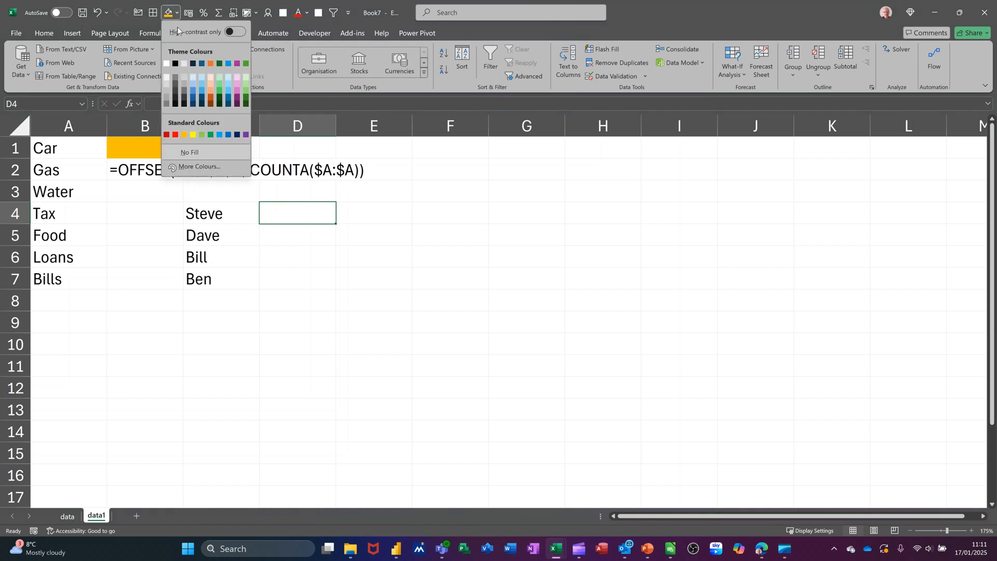
pyautogui.click(191, 89)
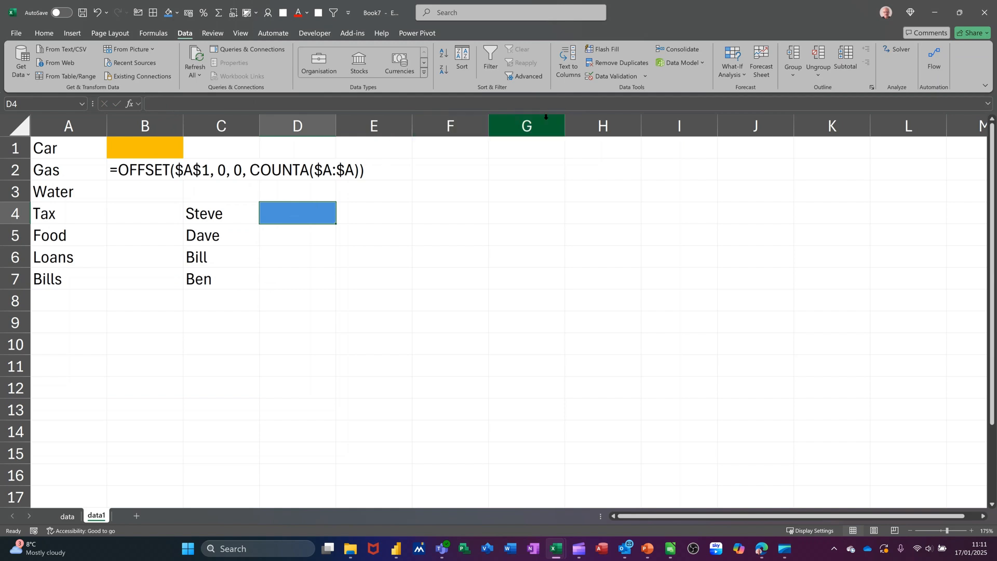
# Add List data validation to D4 with the source =$C$4:$C$7 and open its drop-down list
pyautogui.click(605, 76)
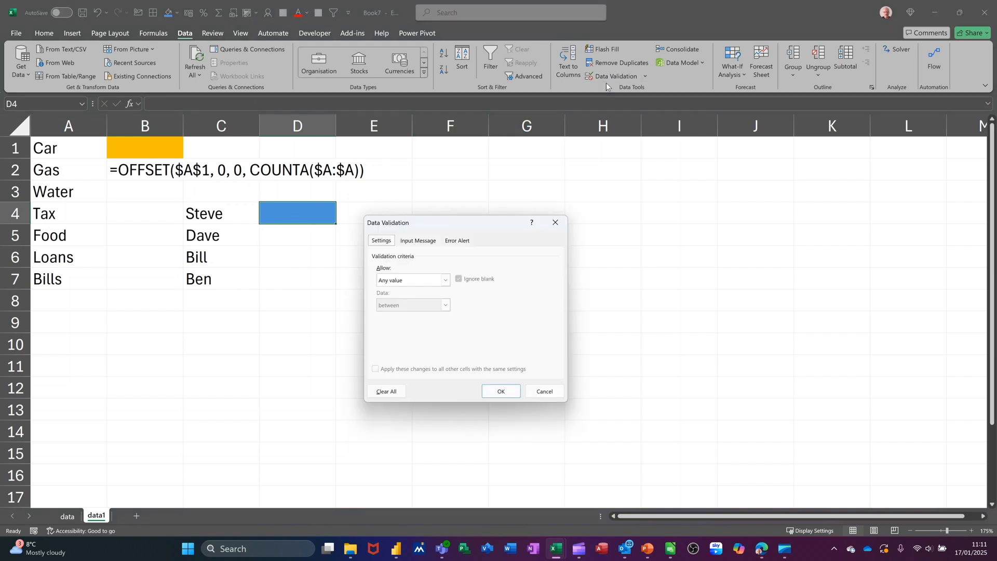
pyautogui.click(446, 281)
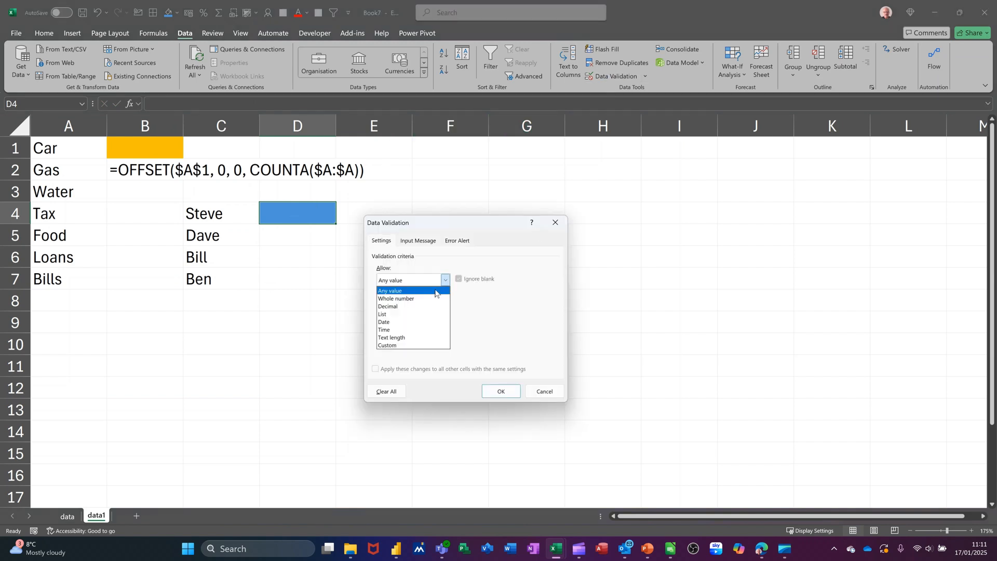
pyautogui.click(414, 313)
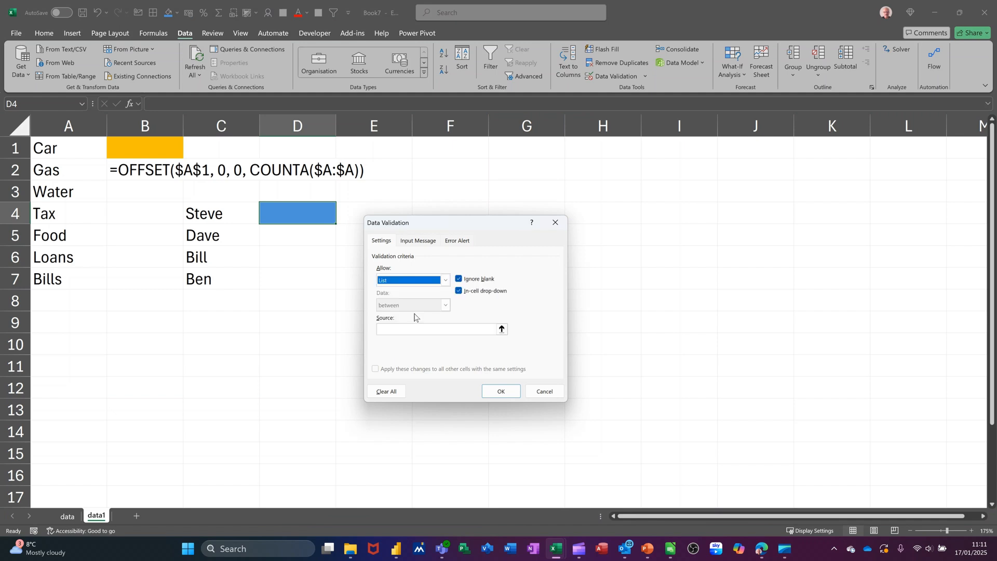
pyautogui.click(501, 329)
pyautogui.moveTo(215, 212); pyautogui.dragTo(216, 275)
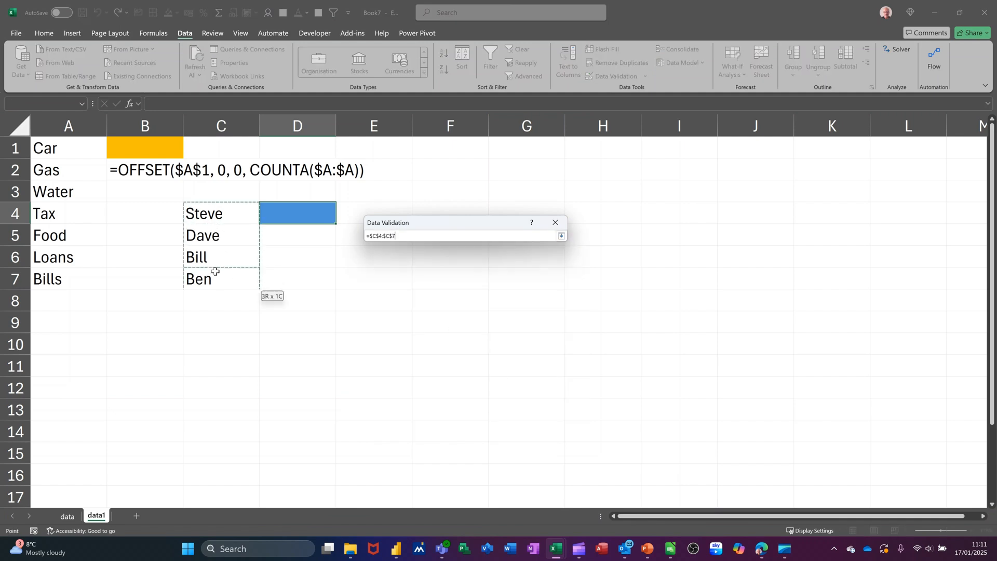
pyautogui.click(561, 236)
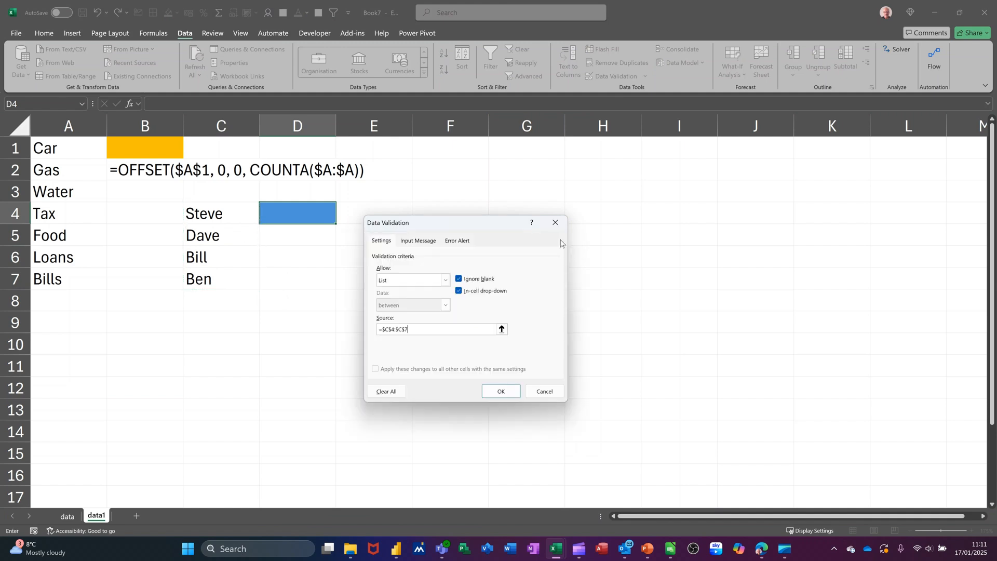
pyautogui.click(501, 392)
pyautogui.click(340, 219)
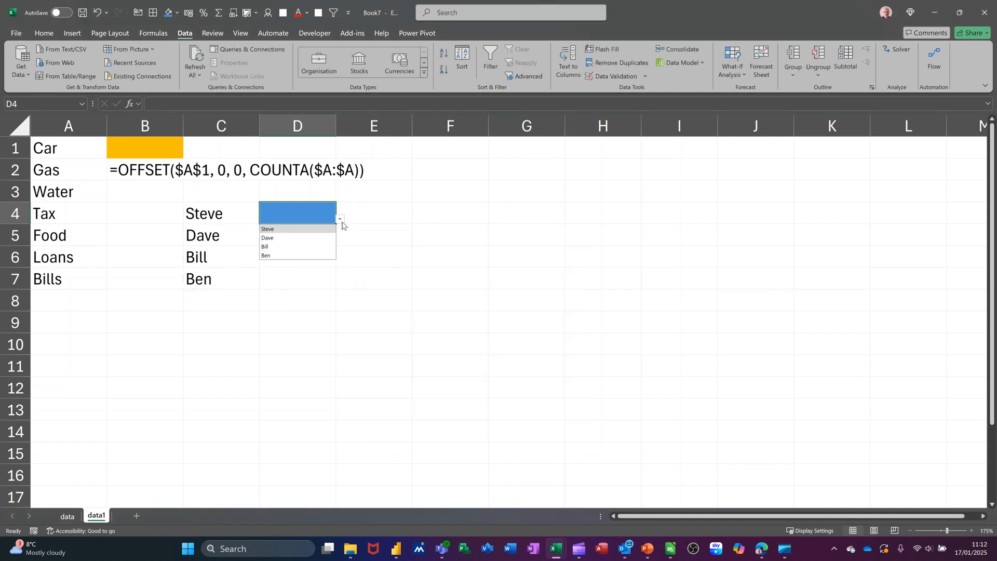
# Extend the autofilled list of names from C7 down to C9
pyautogui.click(340, 219)
pyautogui.click(241, 285)
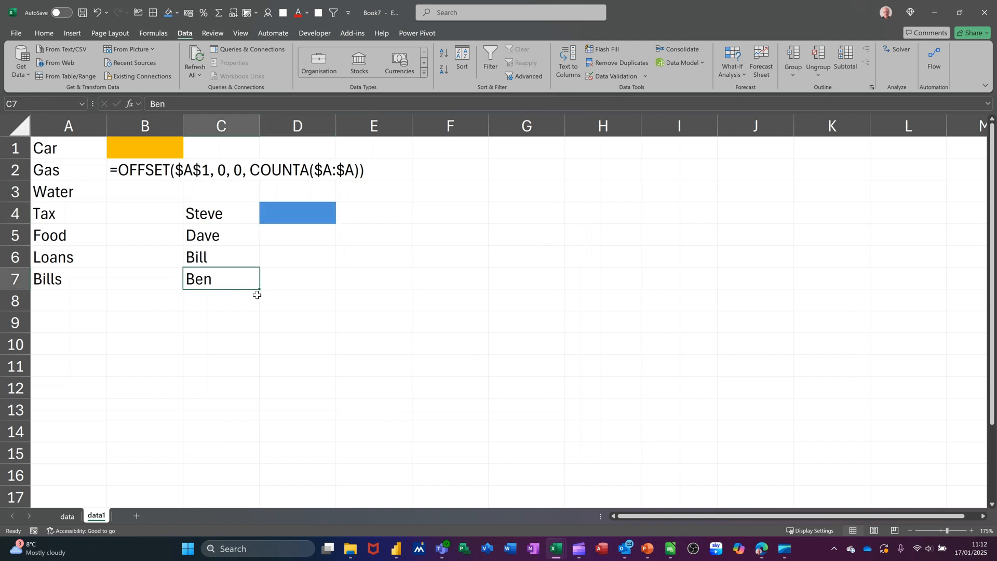
pyautogui.moveTo(260, 289); pyautogui.dragTo(258, 333)
pyautogui.click(231, 308)
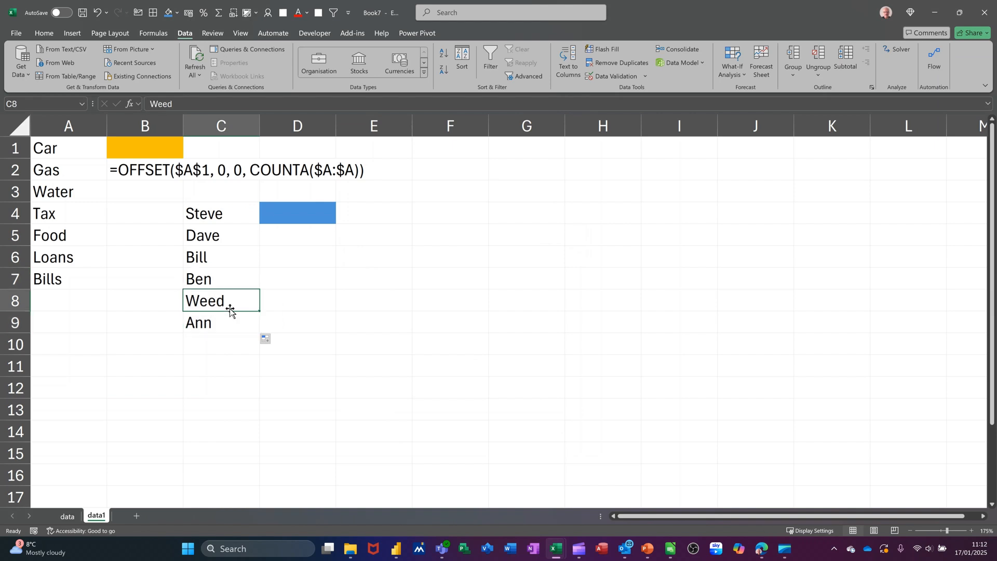
# Check the options in D4's drop-down list for the names added in C8 and C9
pyautogui.click(316, 219)
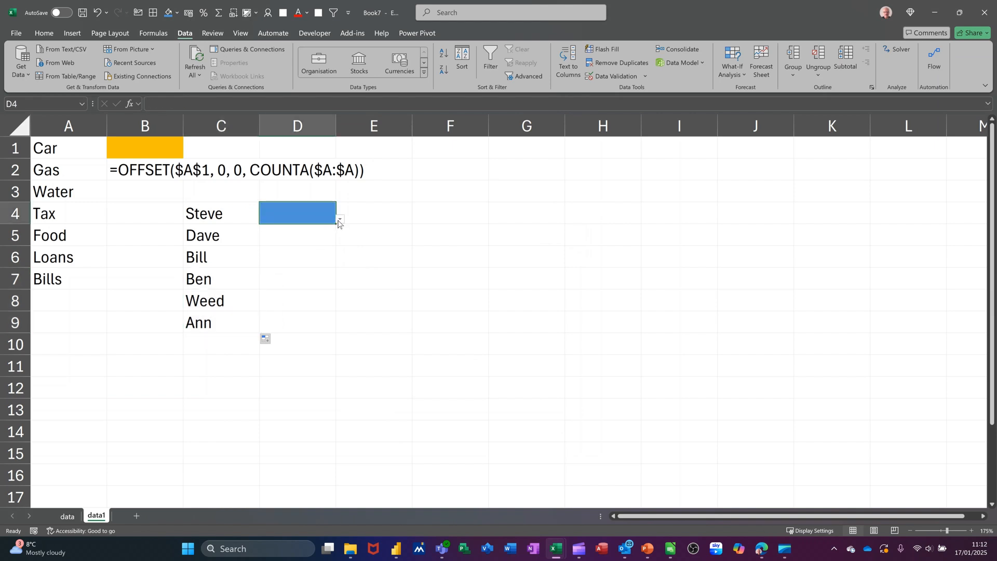
pyautogui.click(339, 220)
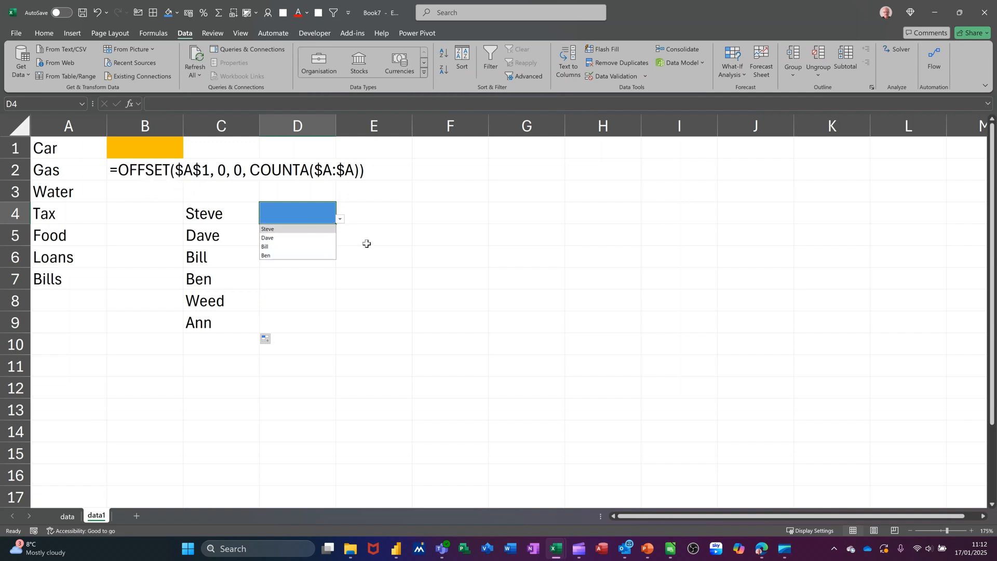
pyautogui.press('Escape')
# Fill cell E4 with a light green theme colour
pyautogui.click(387, 215)
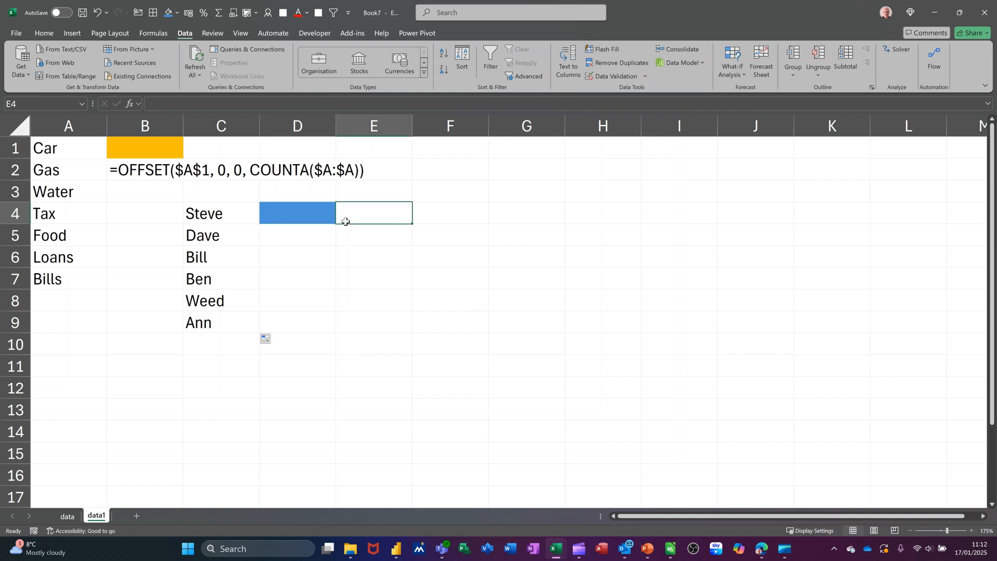
pyautogui.click(178, 16)
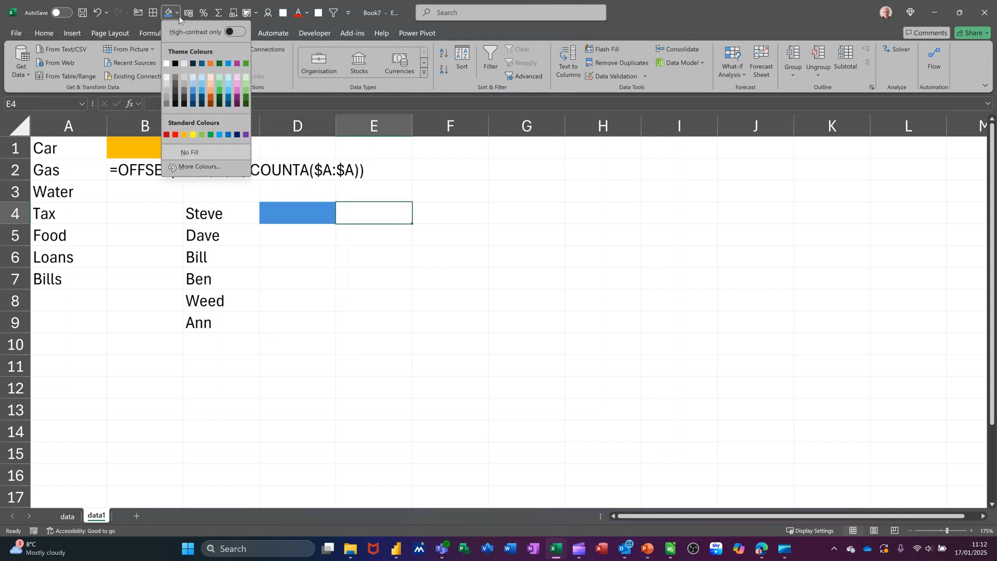
pyautogui.click(246, 84)
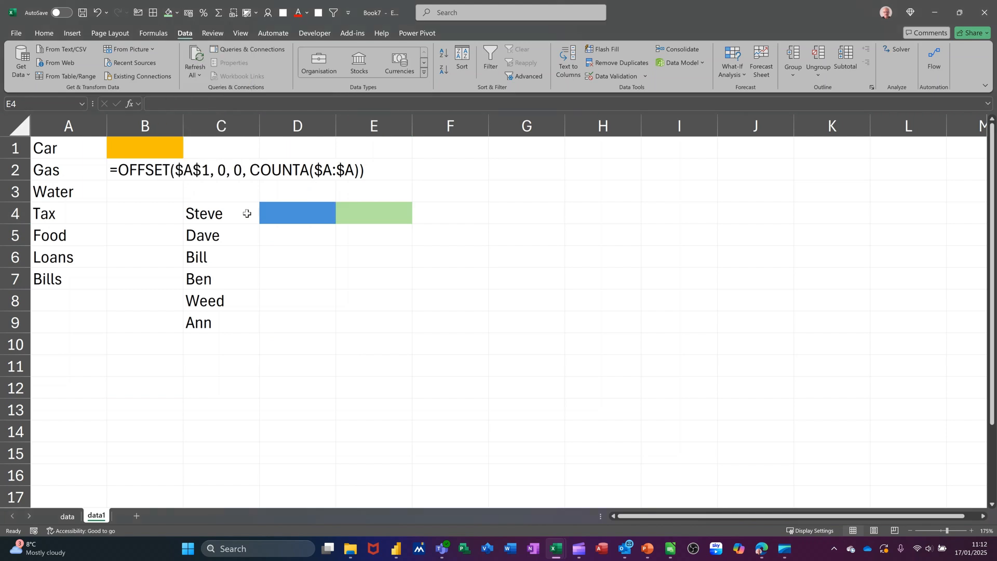
# Enter the header Name in C3 above the list of names
pyautogui.click(202, 199)
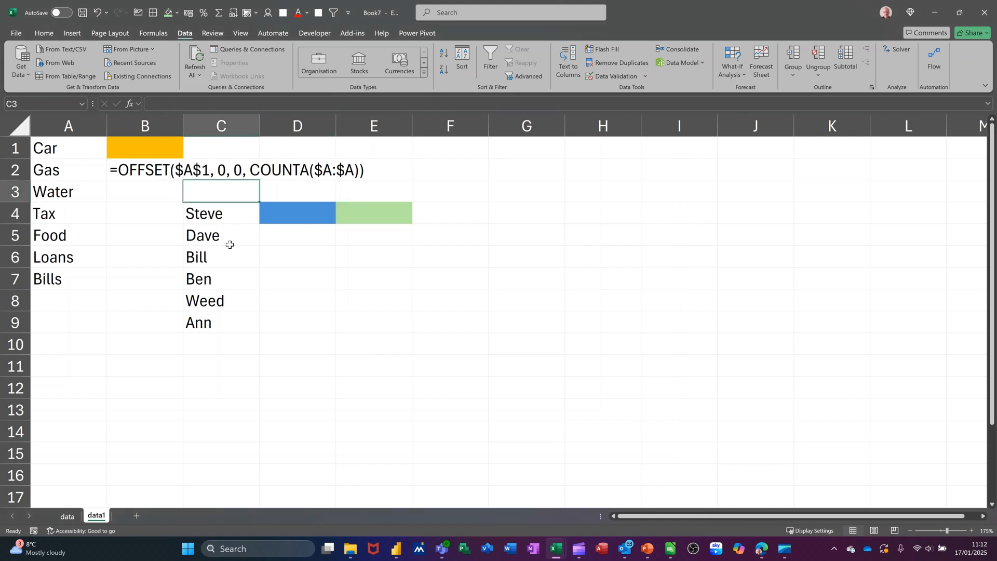
pyautogui.write('Name')
pyautogui.press('Return')
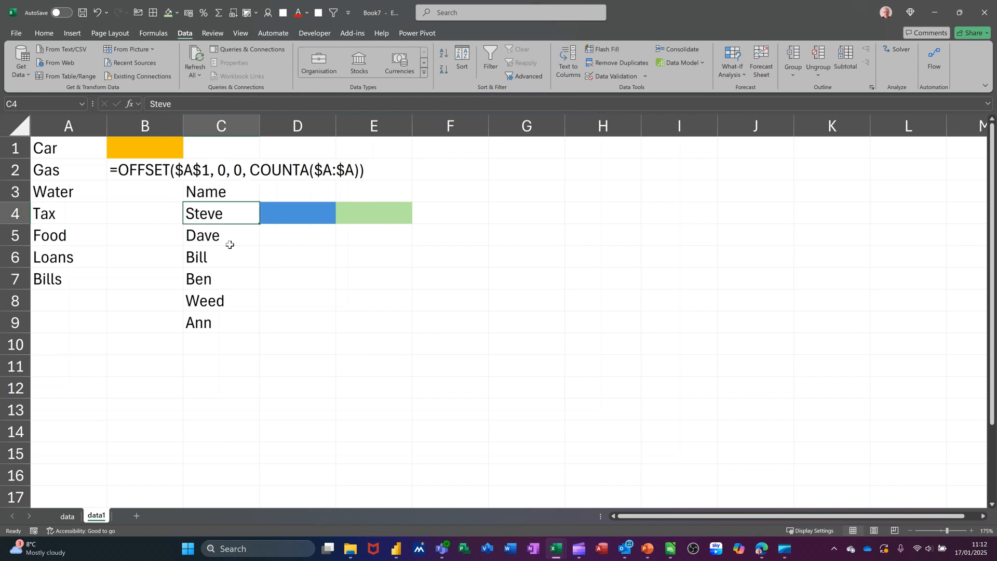
# Format C3:C9 as a table with headers, using a blue style from the Medium group
pyautogui.moveTo(218, 193); pyautogui.dragTo(200, 316)
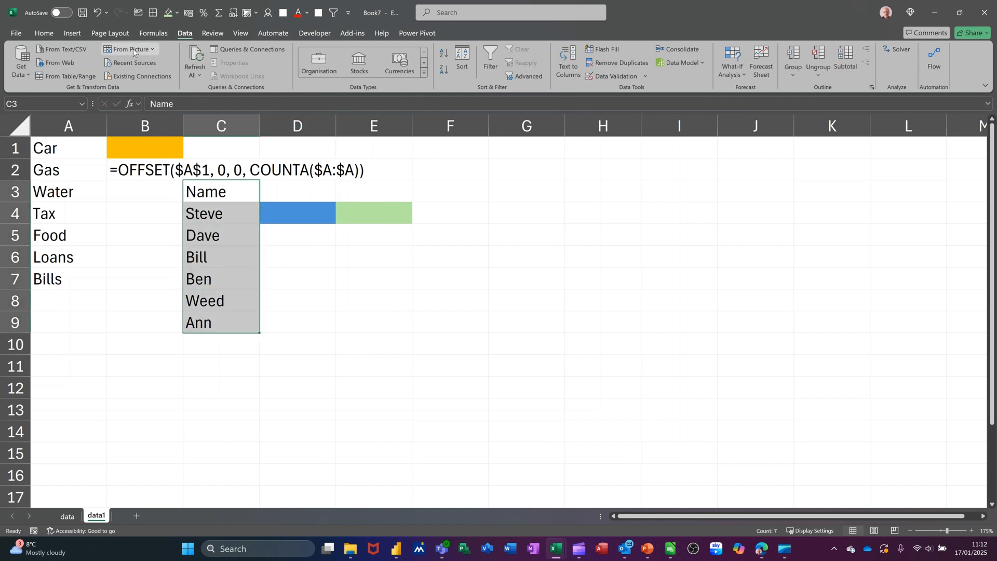
pyautogui.click(45, 36)
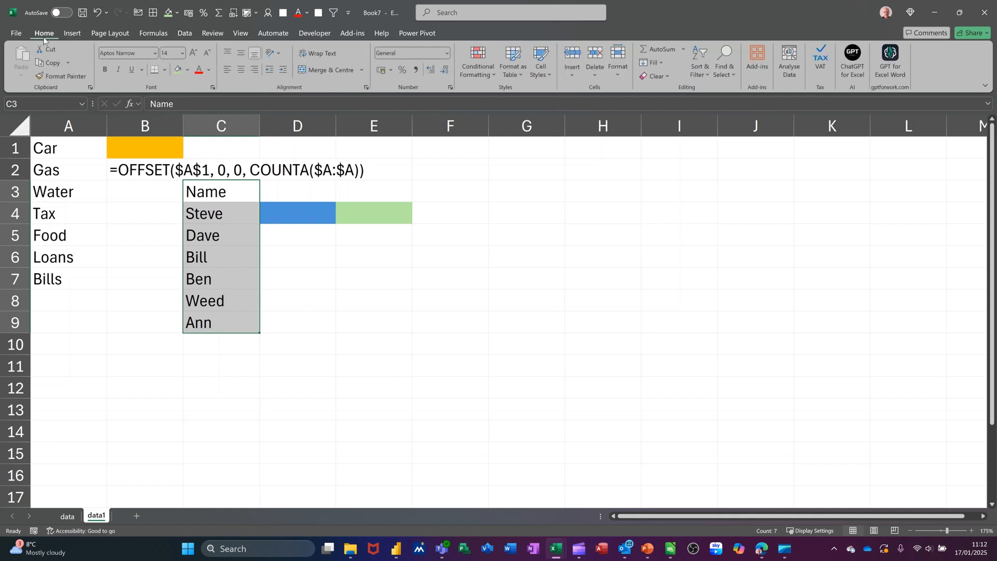
pyautogui.click(512, 63)
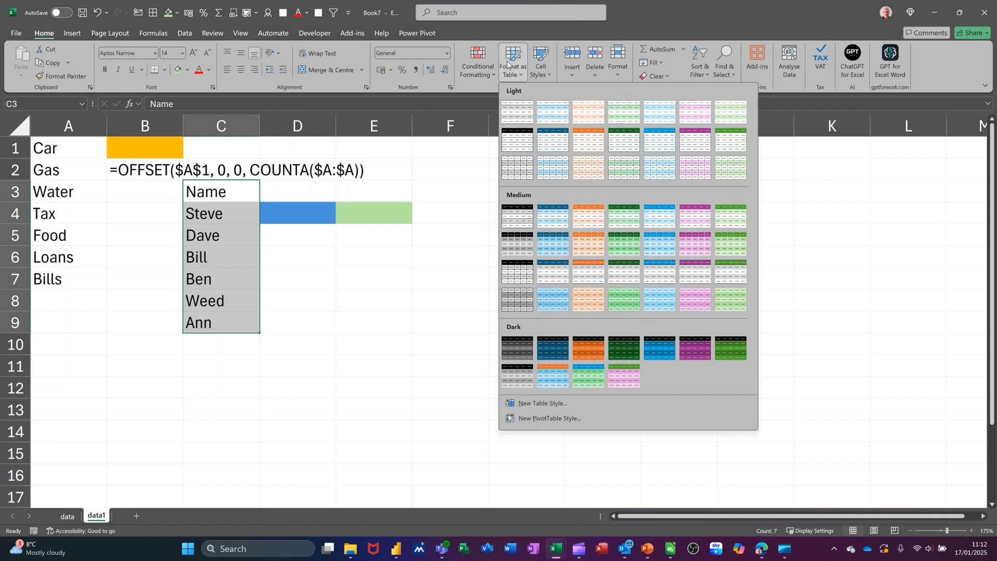
pyautogui.click(549, 243)
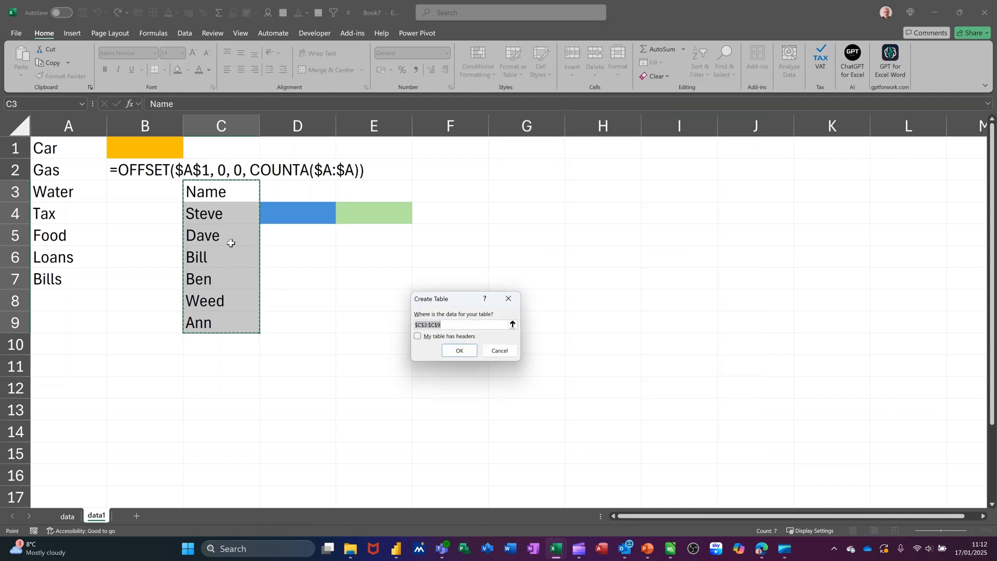
pyautogui.click(418, 336)
pyautogui.click(448, 352)
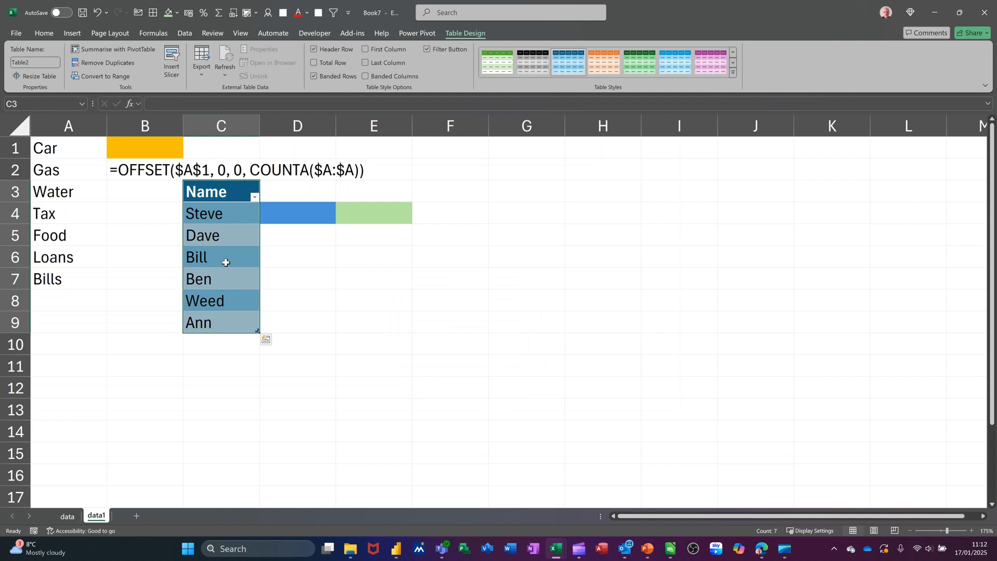
pyautogui.click(226, 263)
# Add List data validation to E4 with the source =$C$4:$C$9 and view its drop-down list
pyautogui.click(364, 216)
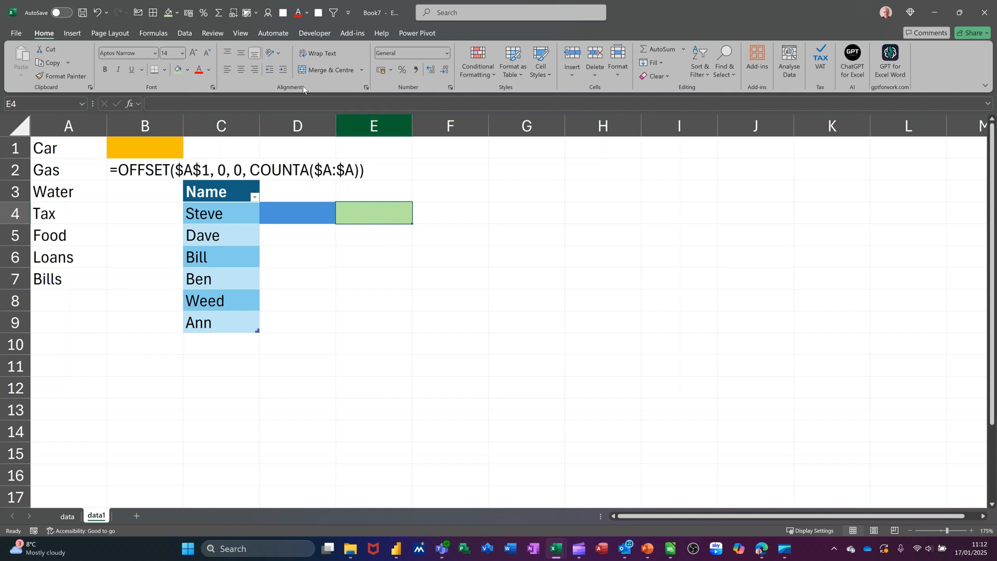
pyautogui.click(187, 33)
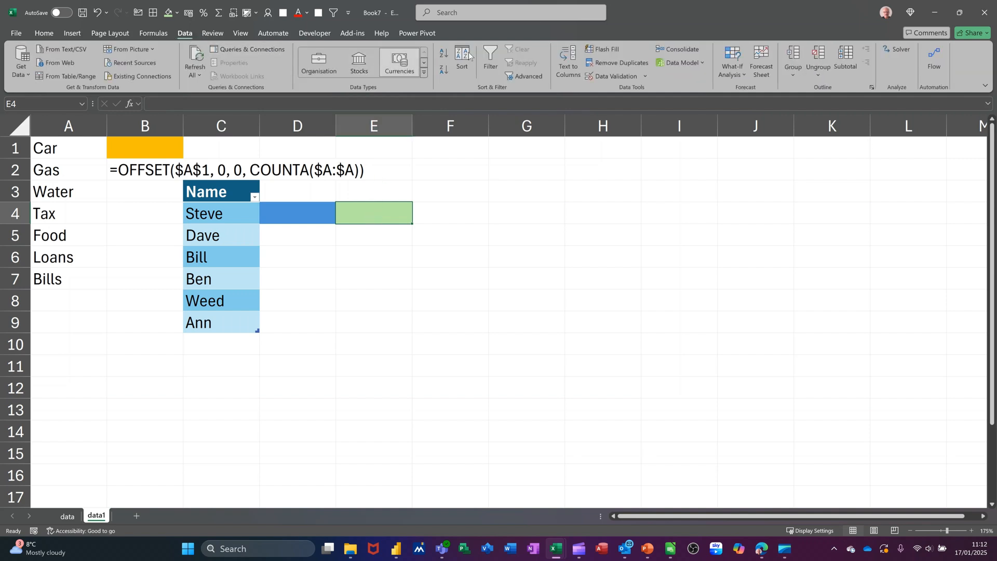
pyautogui.click(591, 75)
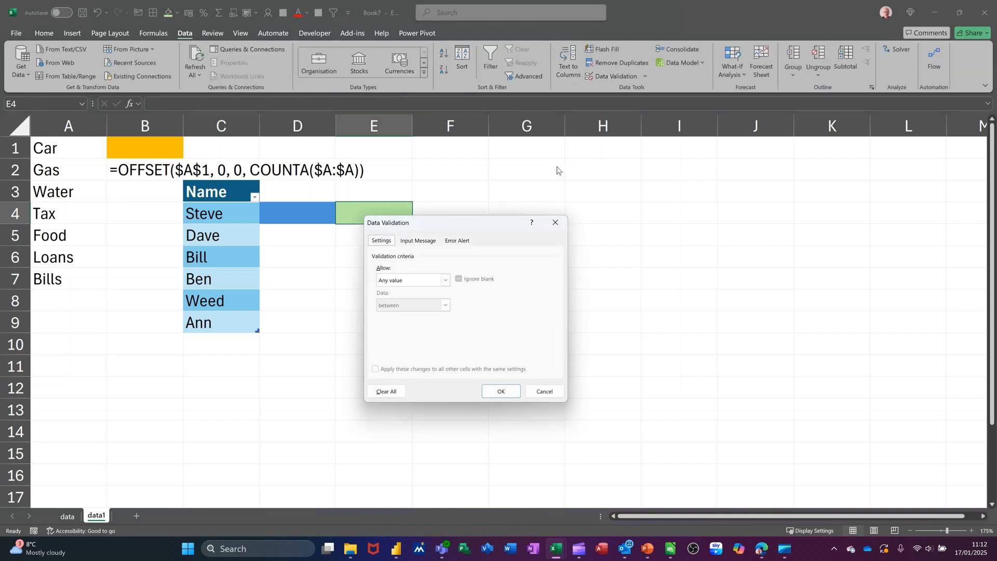
pyautogui.click(445, 284)
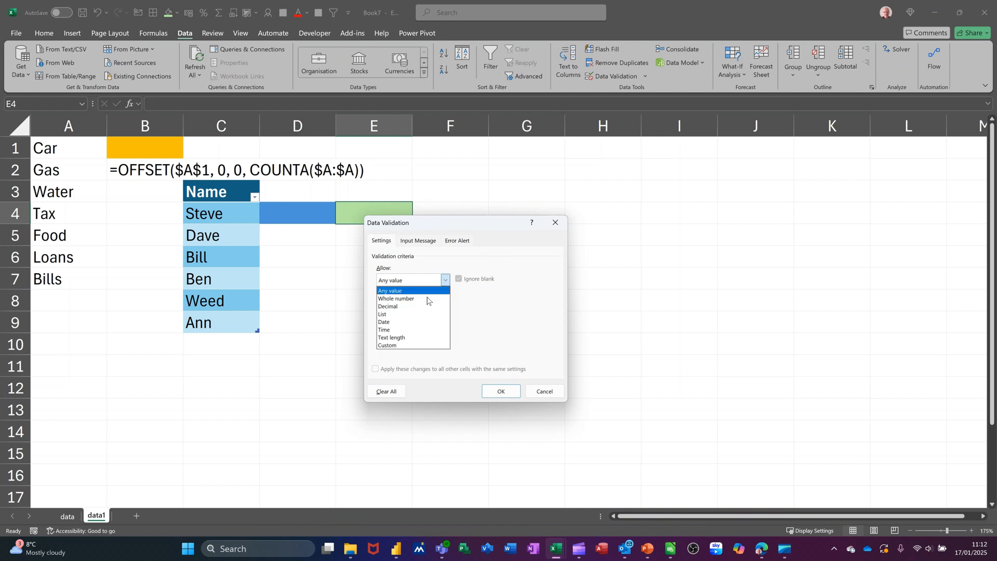
pyautogui.click(412, 315)
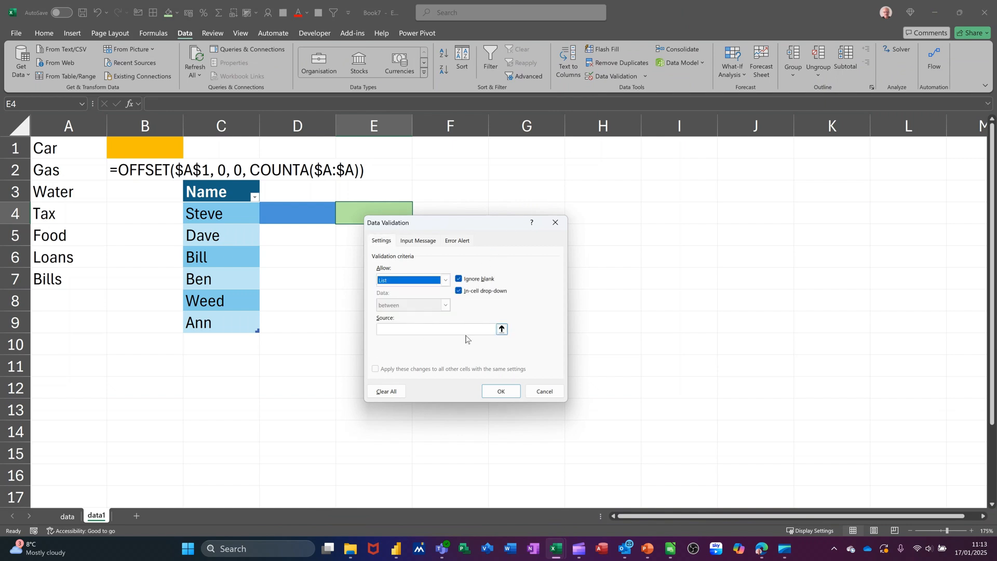
pyautogui.click(501, 329)
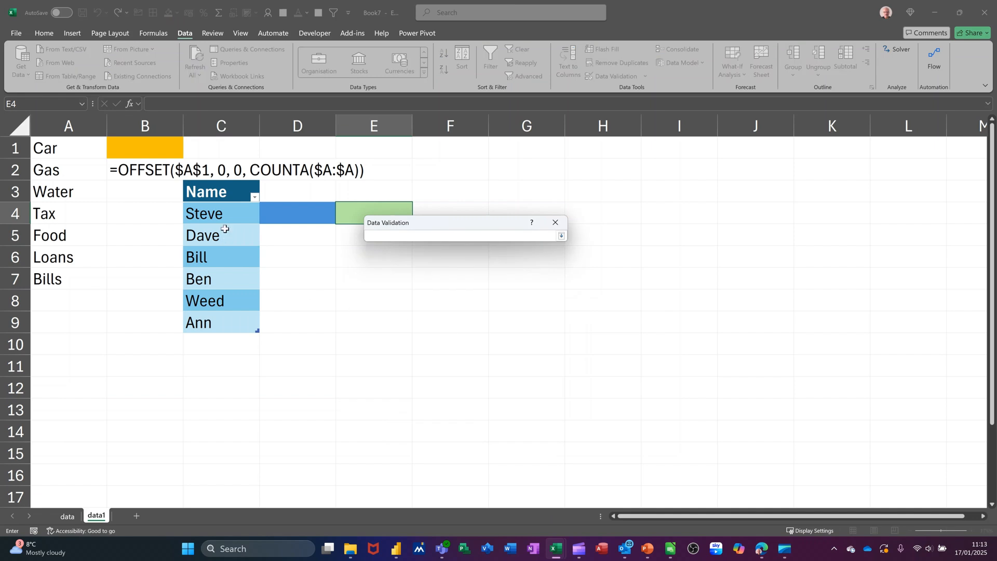
pyautogui.moveTo(222, 221); pyautogui.dragTo(251, 320)
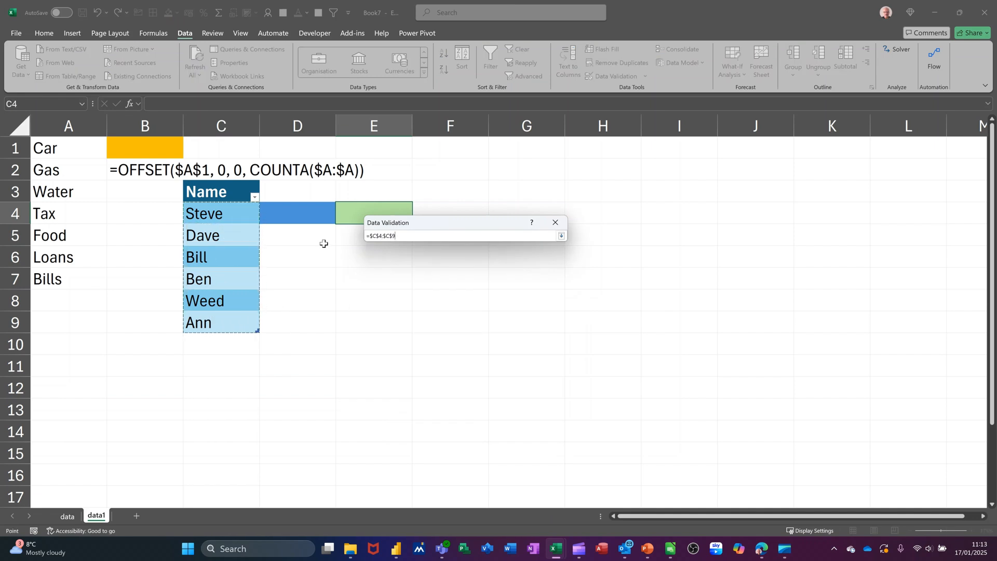
pyautogui.click(561, 236)
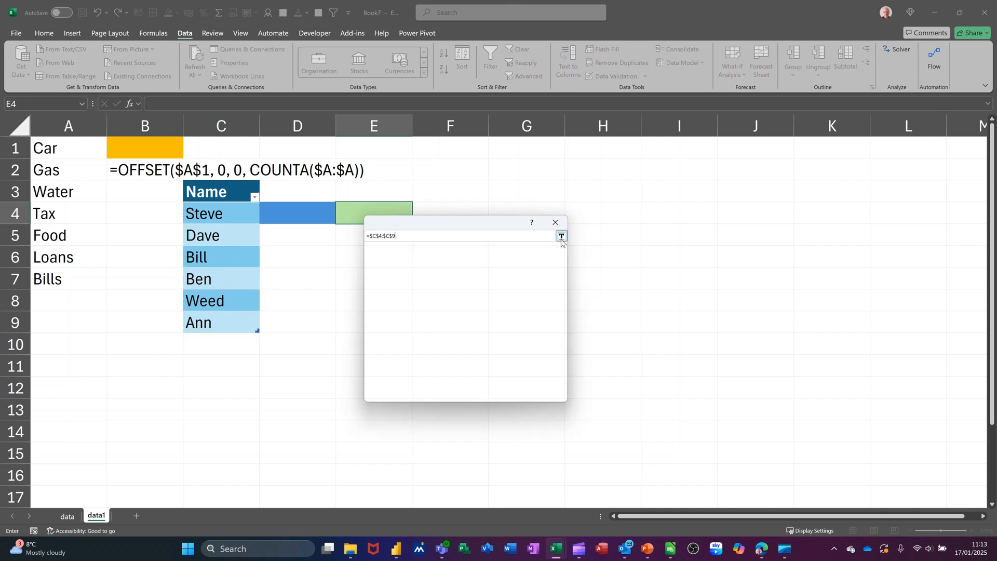
pyautogui.click(500, 392)
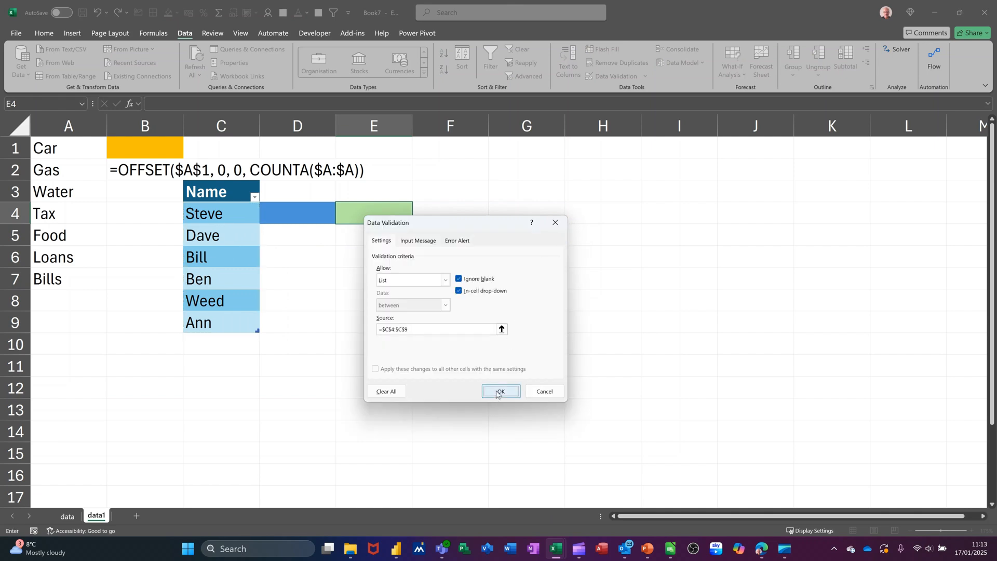
pyautogui.click(416, 219)
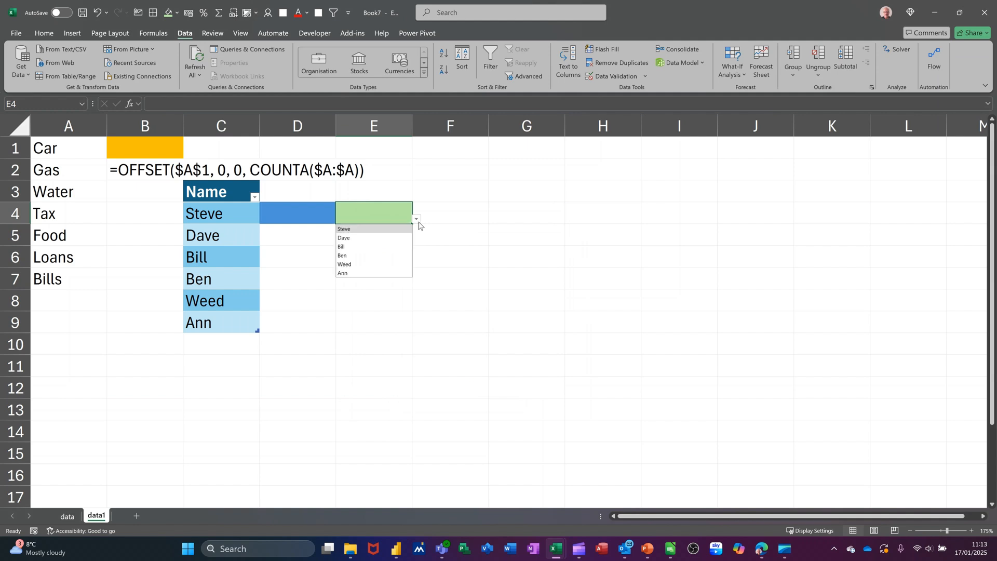
pyautogui.click(417, 221)
# Add another first name in C10, directly below the last row of the table
pyautogui.click(229, 325)
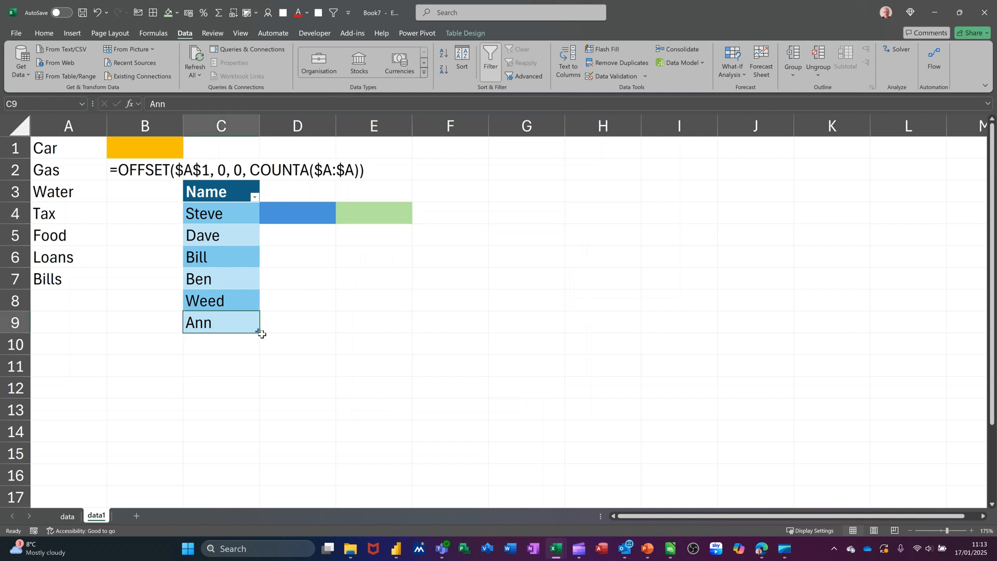
pyautogui.click(232, 345)
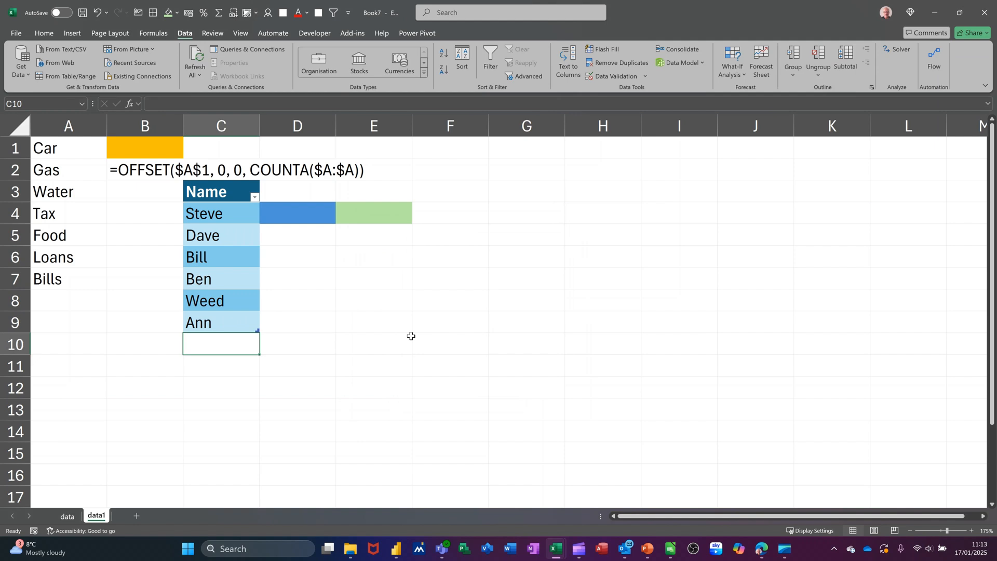
pyautogui.write('John')
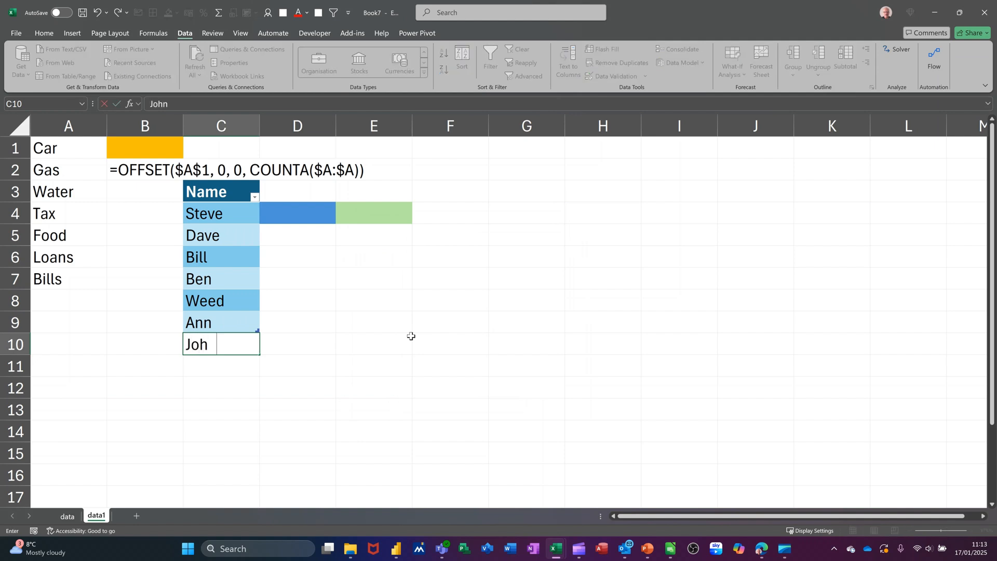
pyautogui.press('Return')
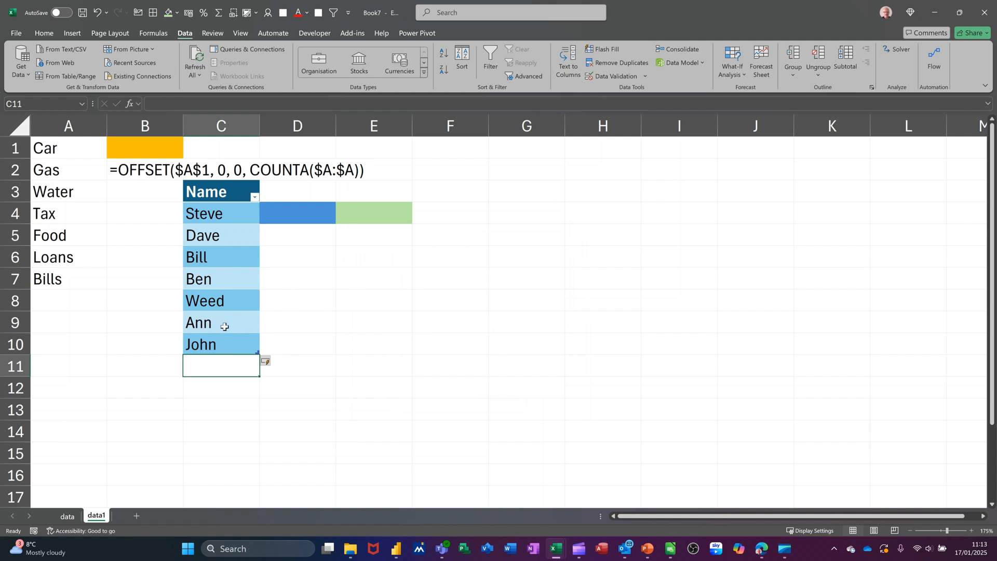
# Check the options in E4's drop-down list for the name added in C10
pyautogui.click(373, 211)
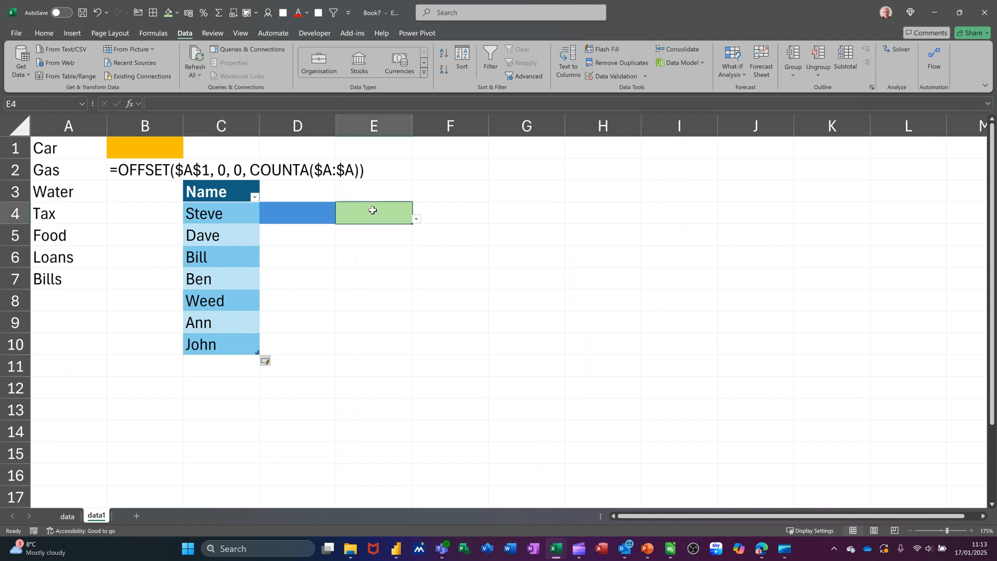
pyautogui.click(416, 220)
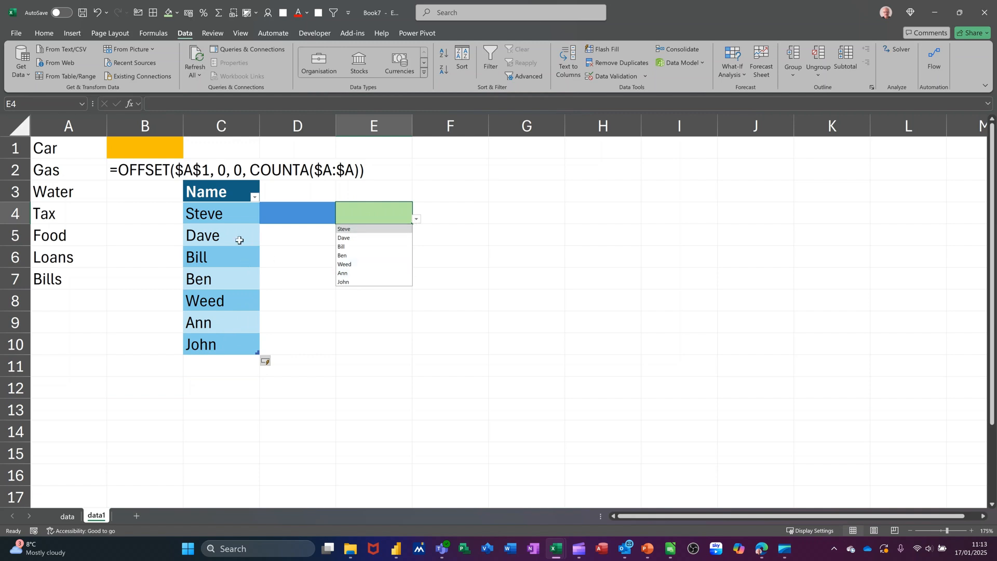
pyautogui.click(217, 222)
pyautogui.click(229, 275)
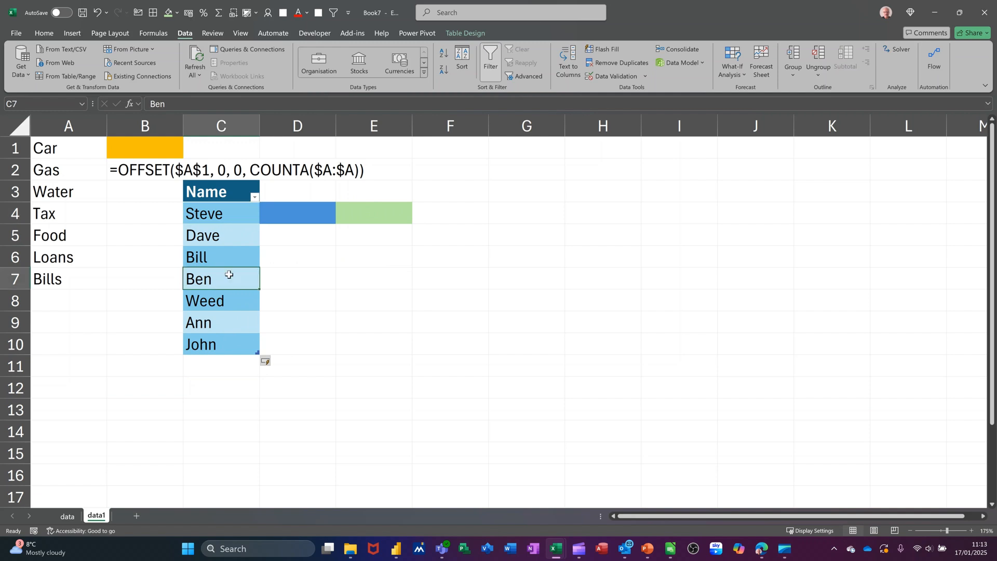
pyautogui.click(124, 175)
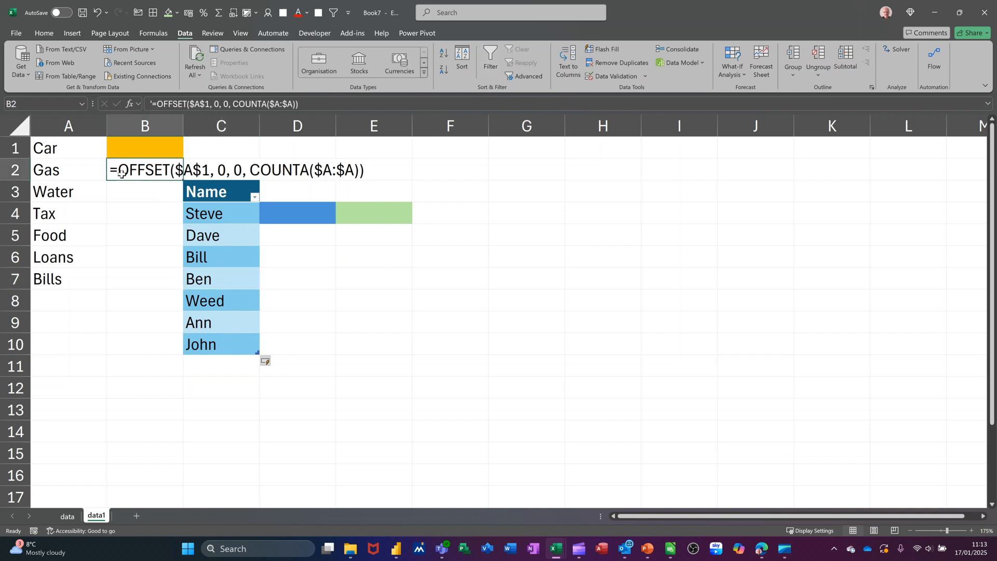
pyautogui.click(227, 257)
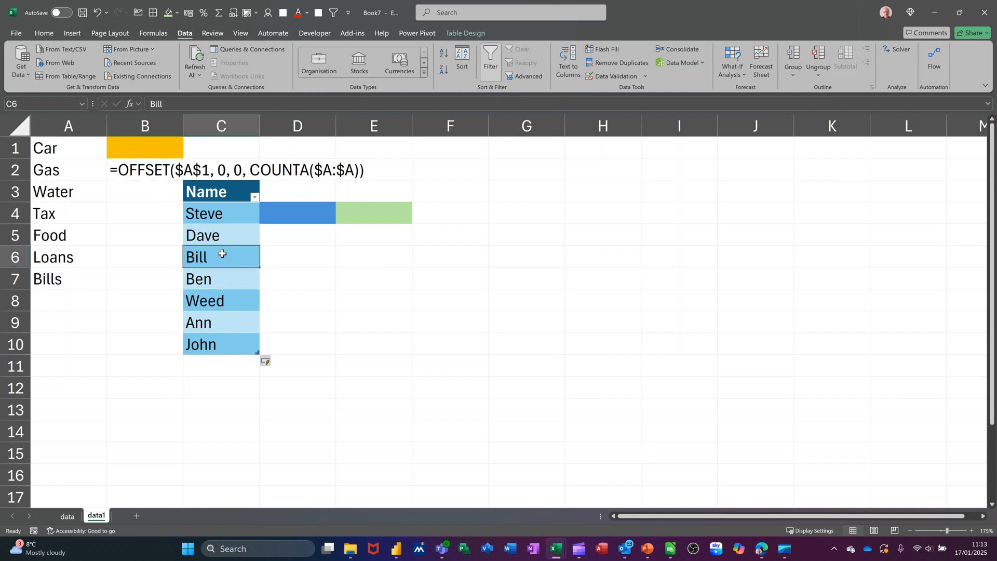